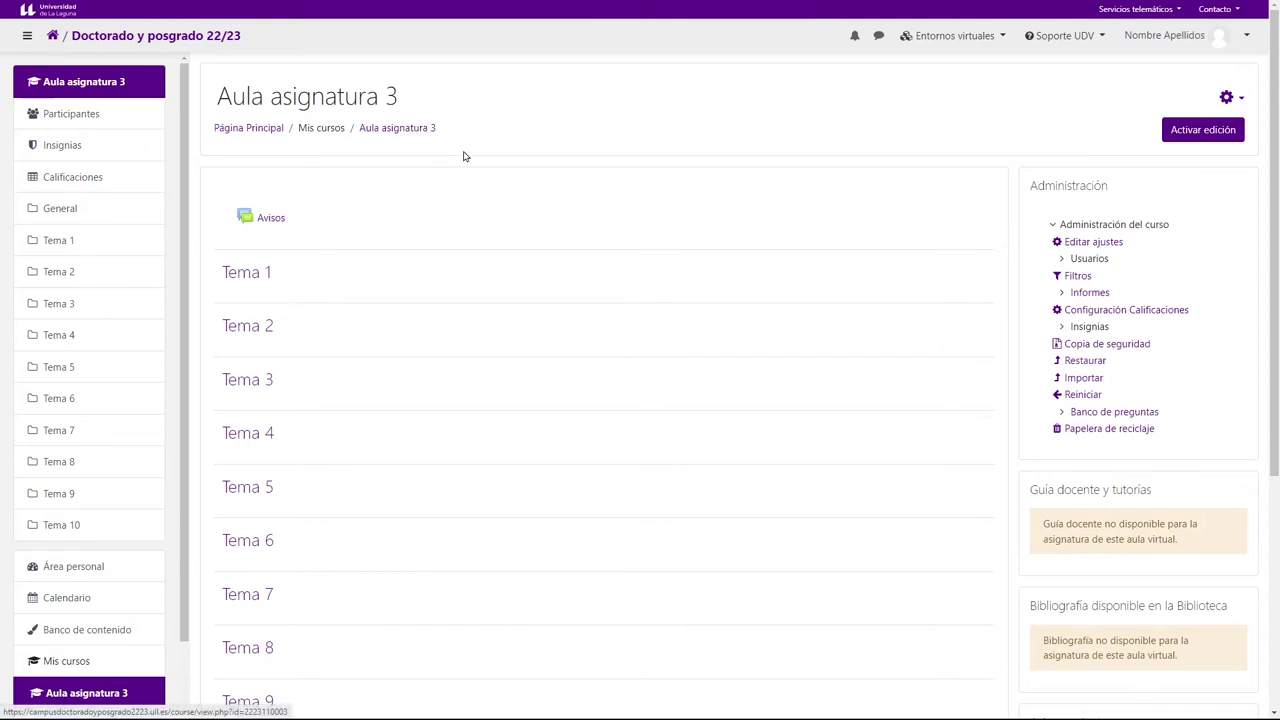
- Turn on course editing and start adding an activity or resource to Tema 1
left_click(1187, 132)
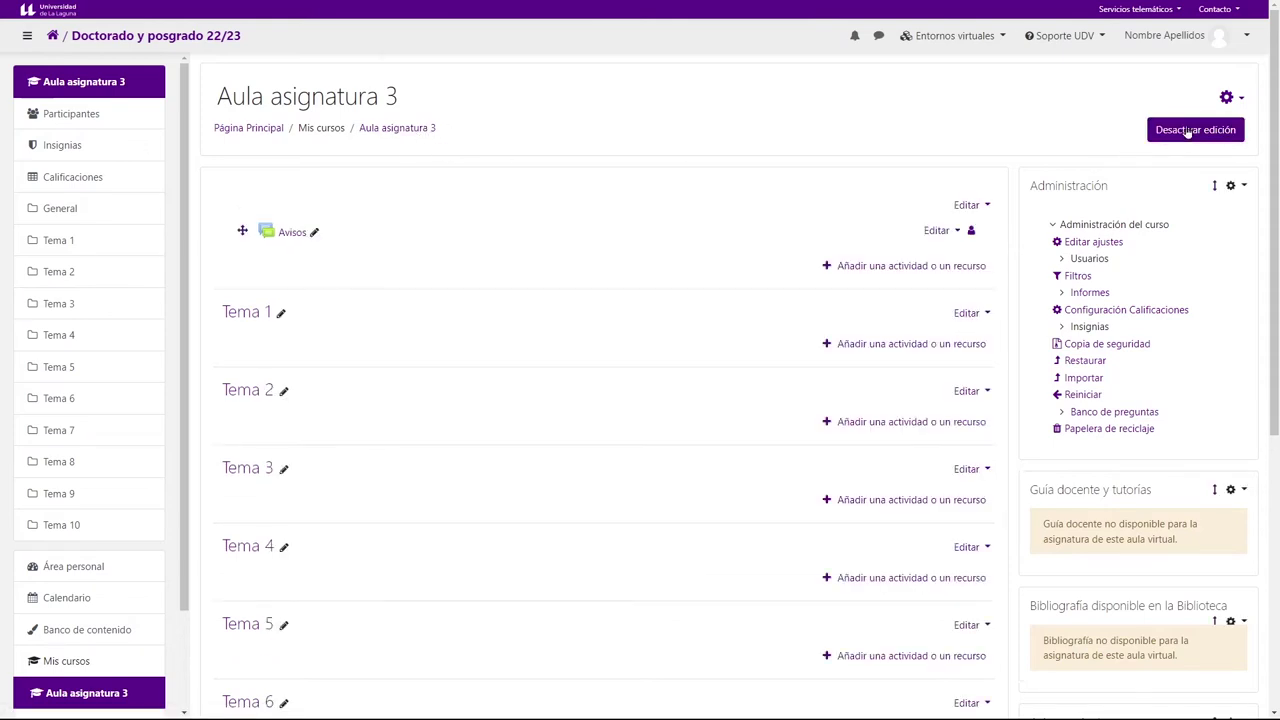
left_click(877, 362)
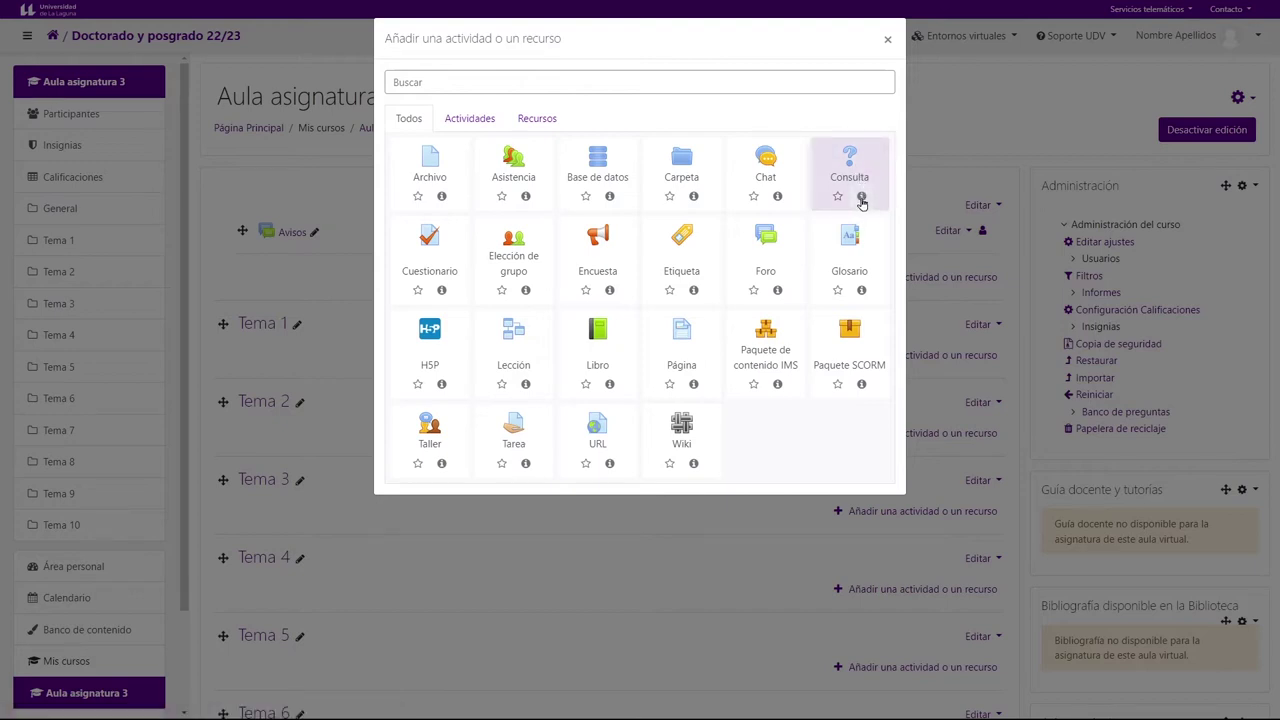
- Examine the description of the Consulta activity and its suggested uses, and return to the list of activities
left_click(861, 197)
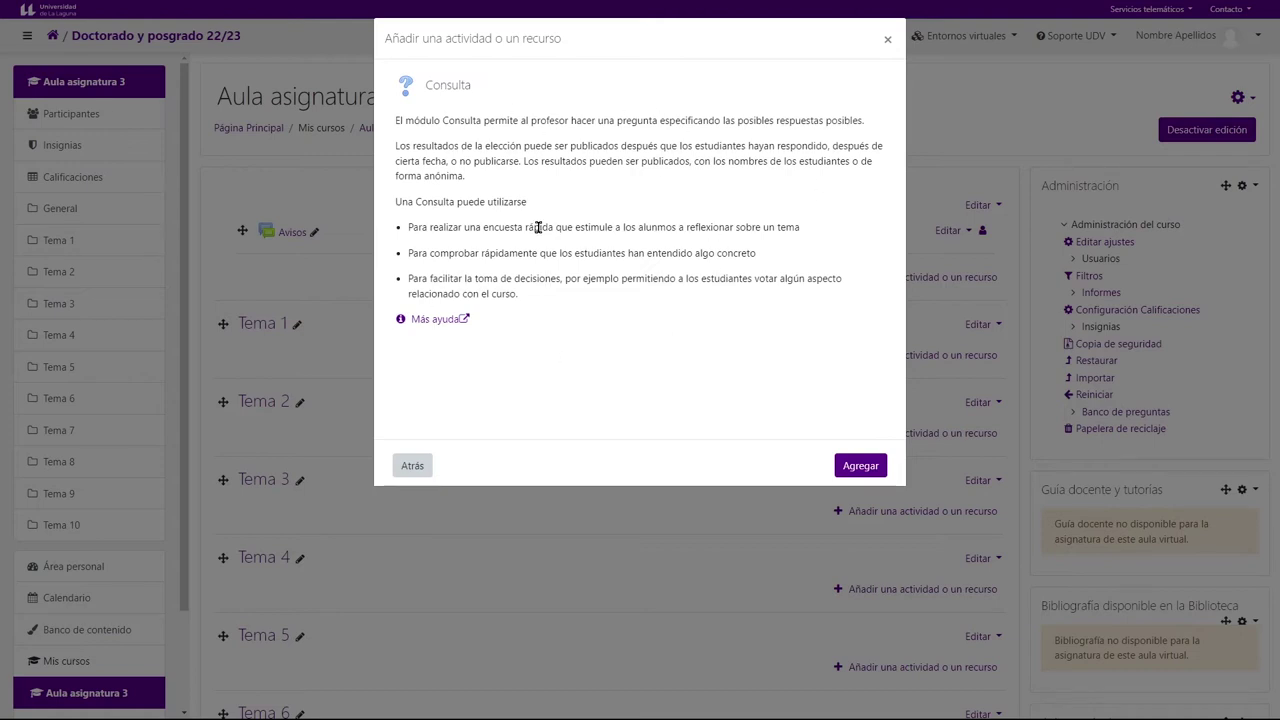
left_click_drag(432, 226, 728, 224)
left_click(766, 227)
left_click_drag(810, 232, 681, 222)
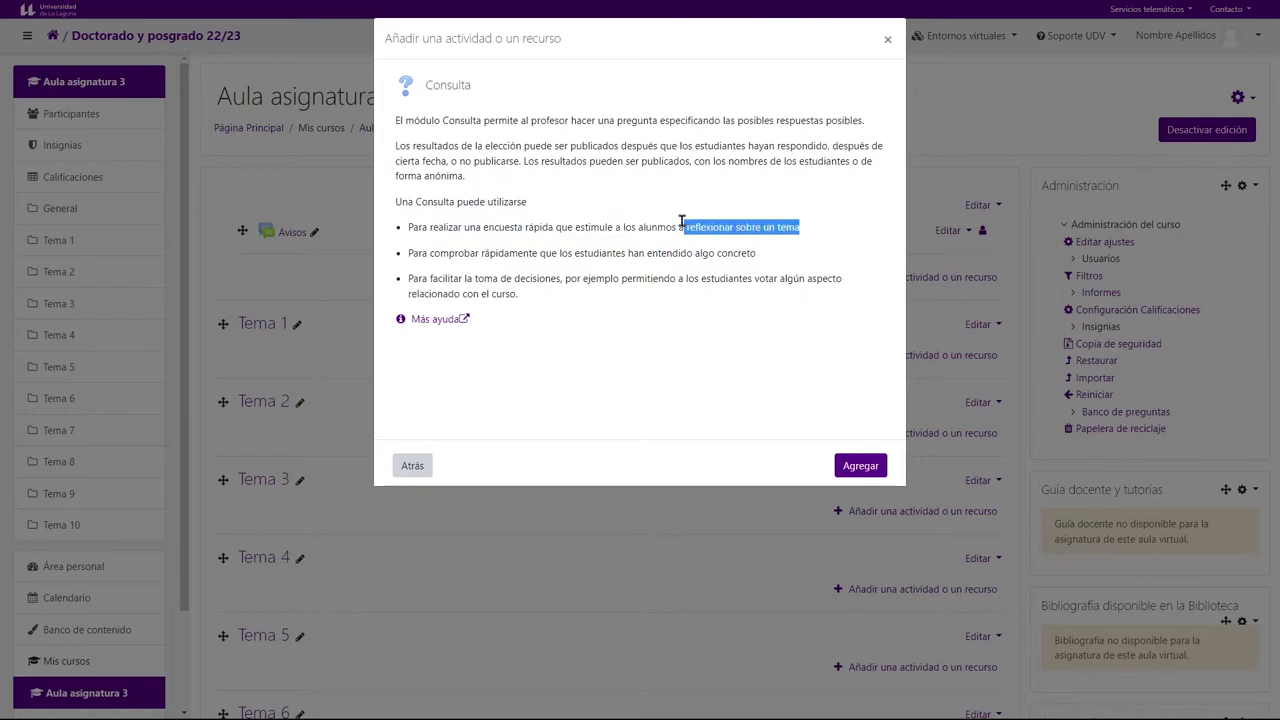
left_click_drag(421, 252, 511, 253)
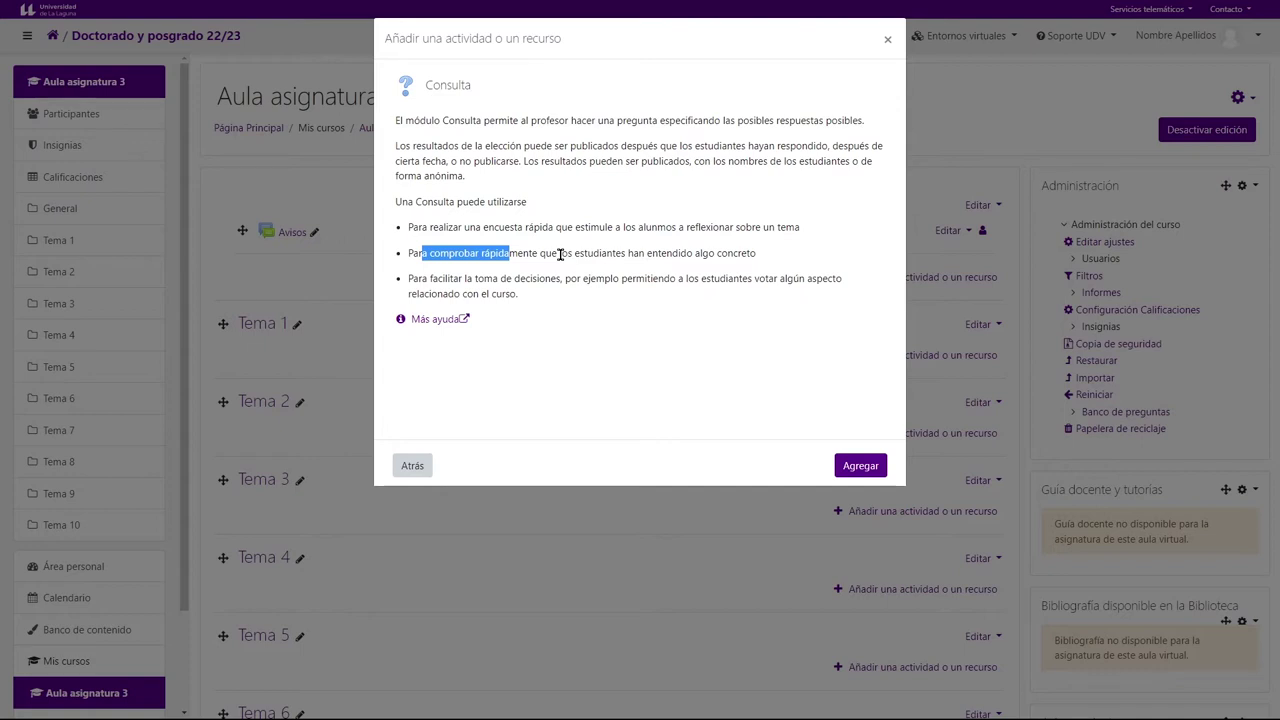
left_click(560, 254)
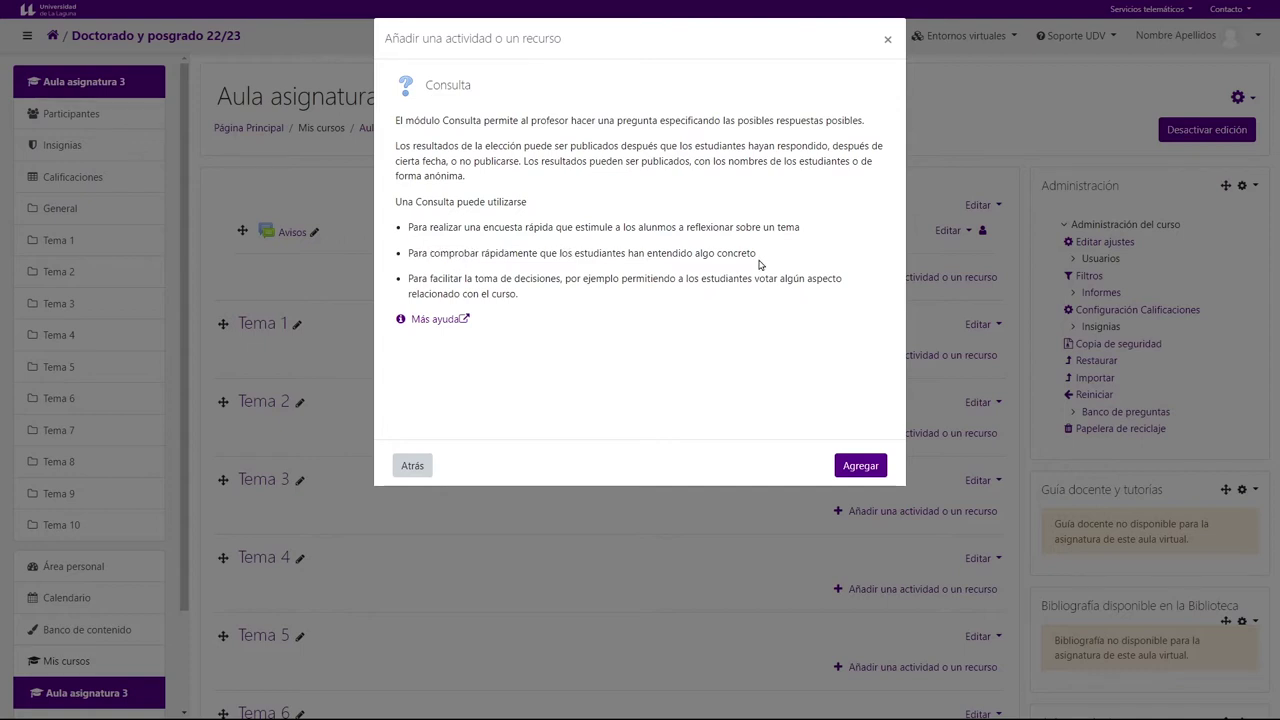
left_click_drag(750, 253, 650, 253)
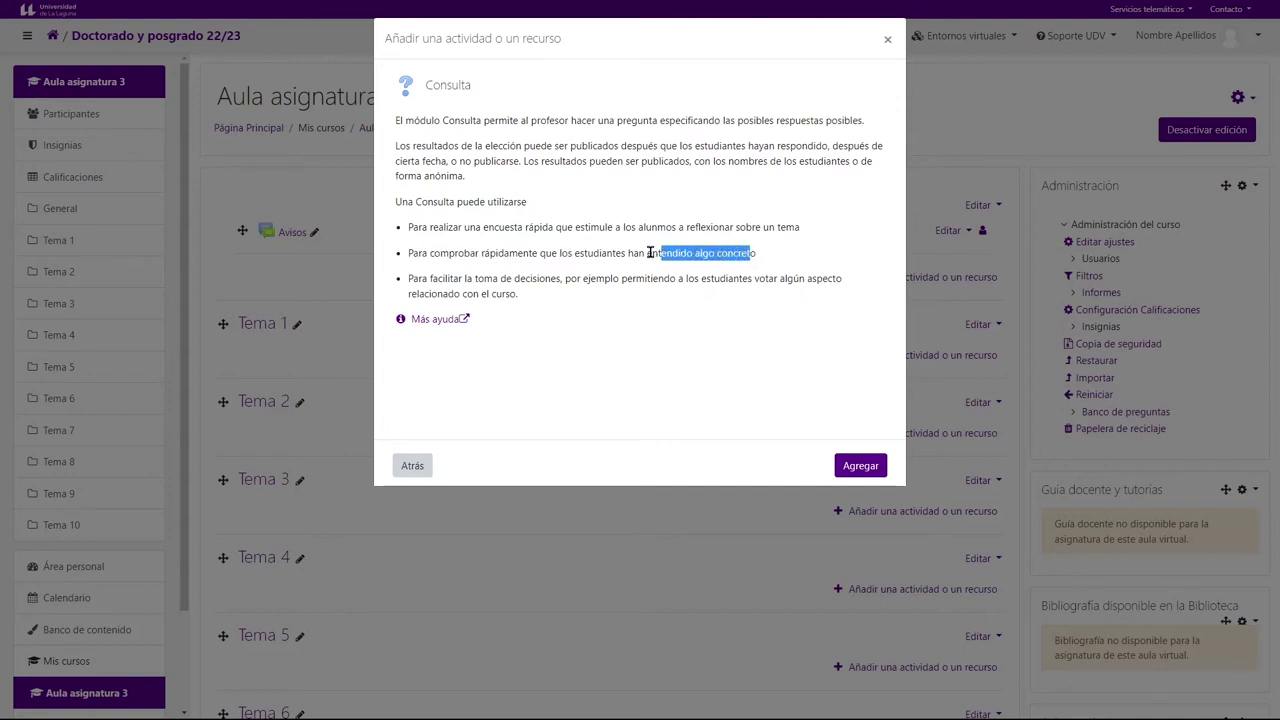
left_click_drag(478, 278, 563, 299)
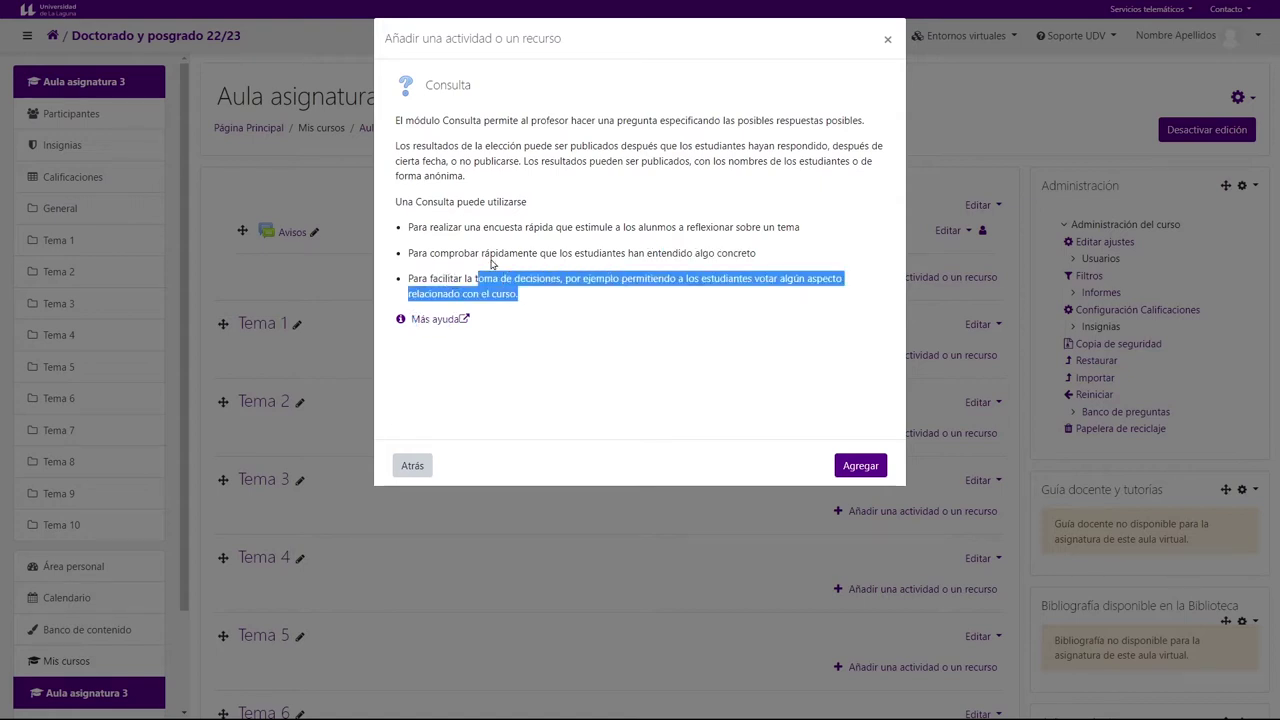
left_click(414, 466)
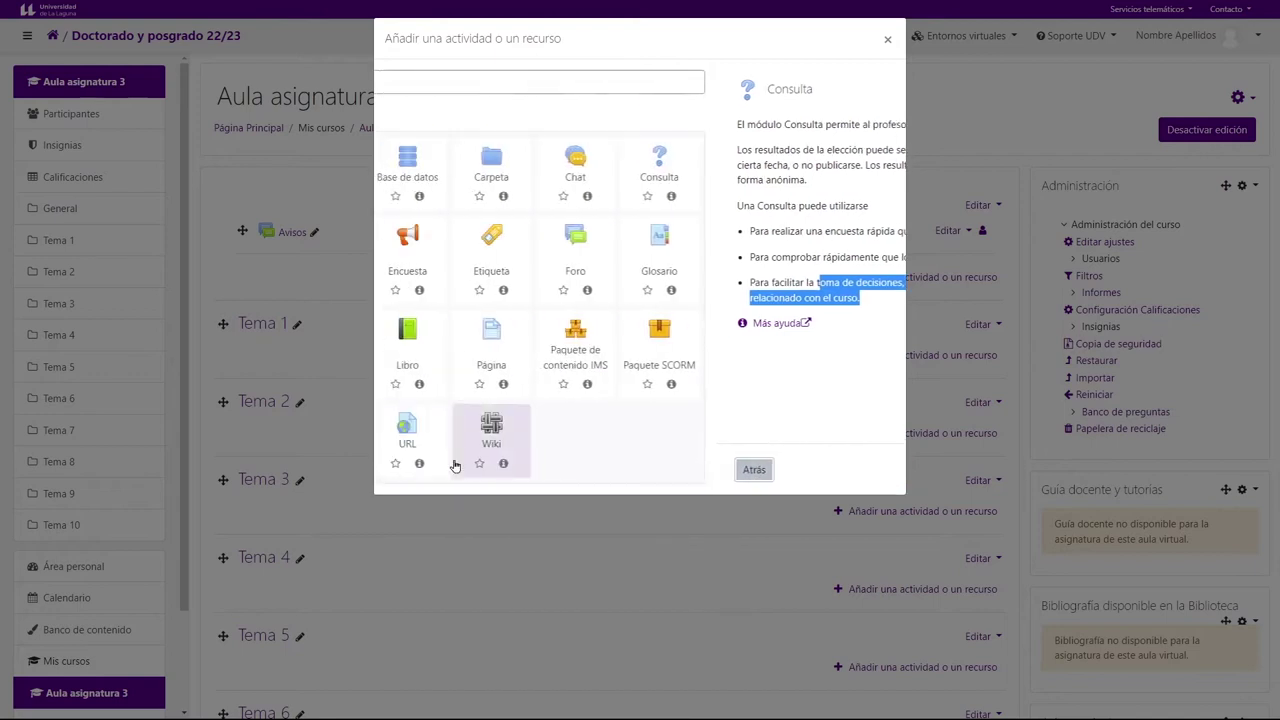
- Add a Consulta activity to Tema 1 with the title "Elige el grupo de prácticas"
left_click(849, 170)
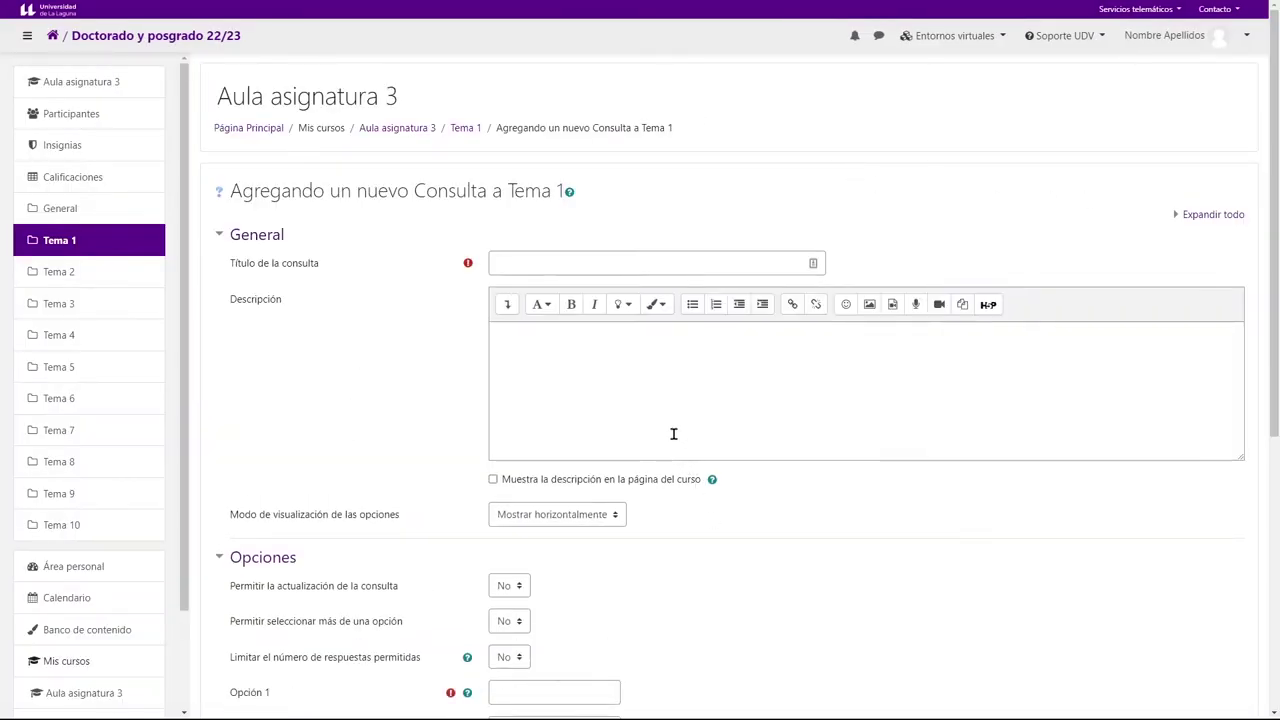
left_click(538, 263)
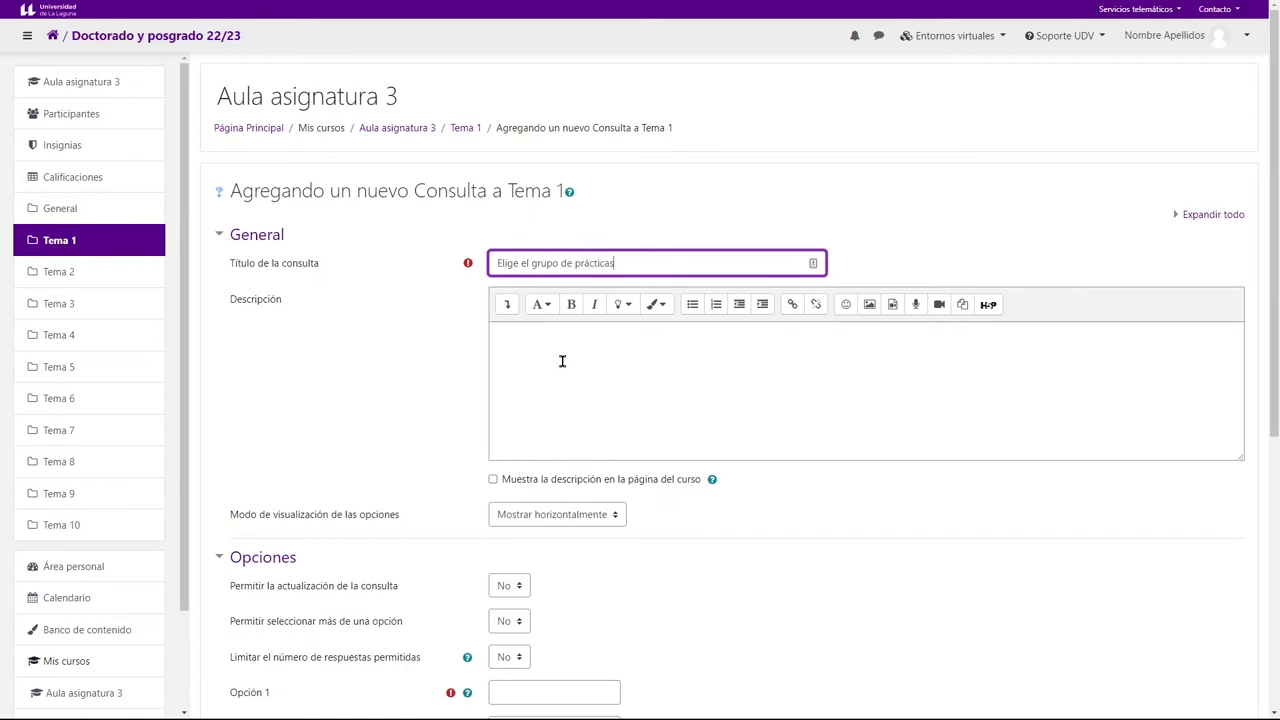
- Try showing the description on the course page, and turn that option back off
left_click(612, 347)
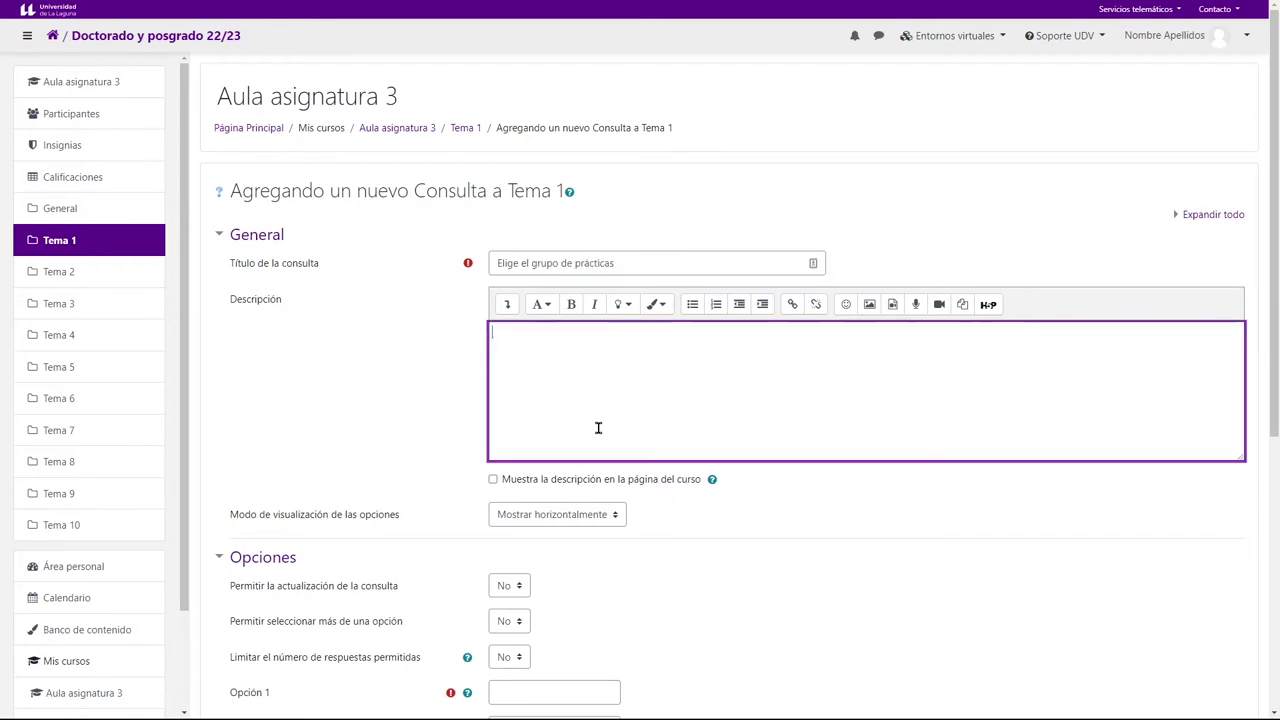
left_click(465, 391)
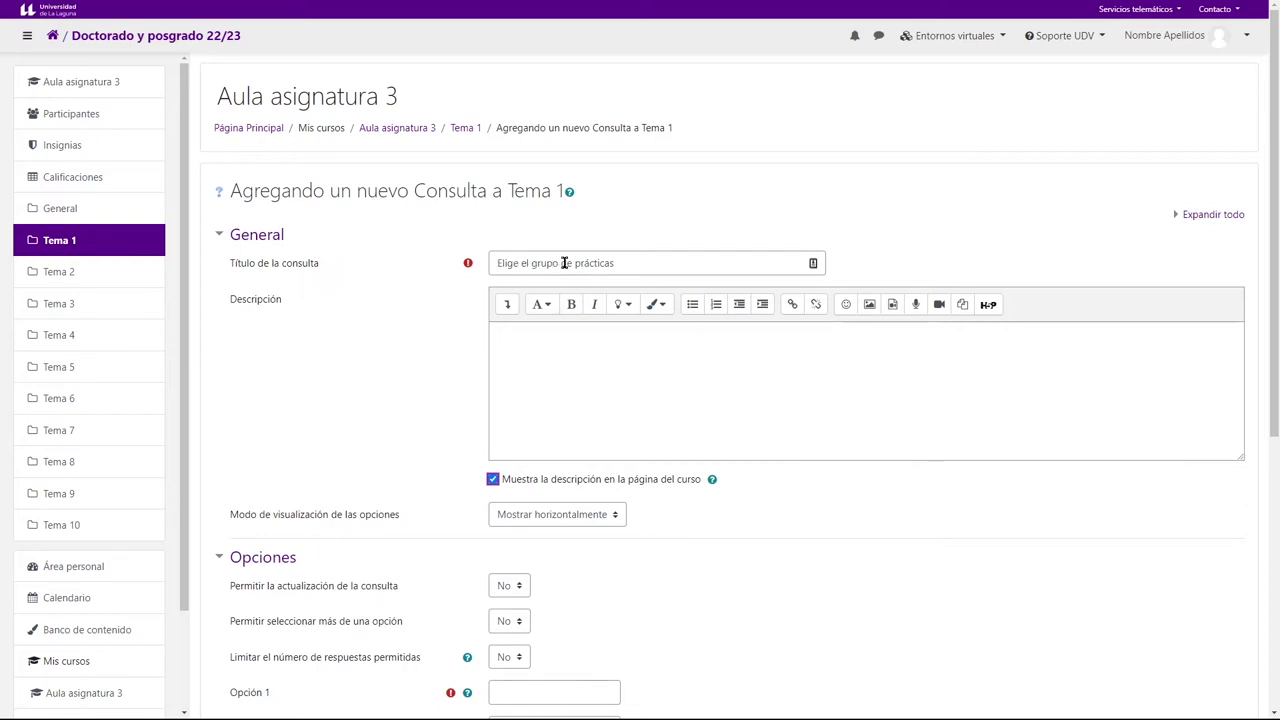
left_click(492, 480)
- Examine the available display modes for the options without changing the horizontal setting
scroll(320, 370, "down", 2)
left_click_drag(245, 314, 398, 316)
left_click(565, 318)
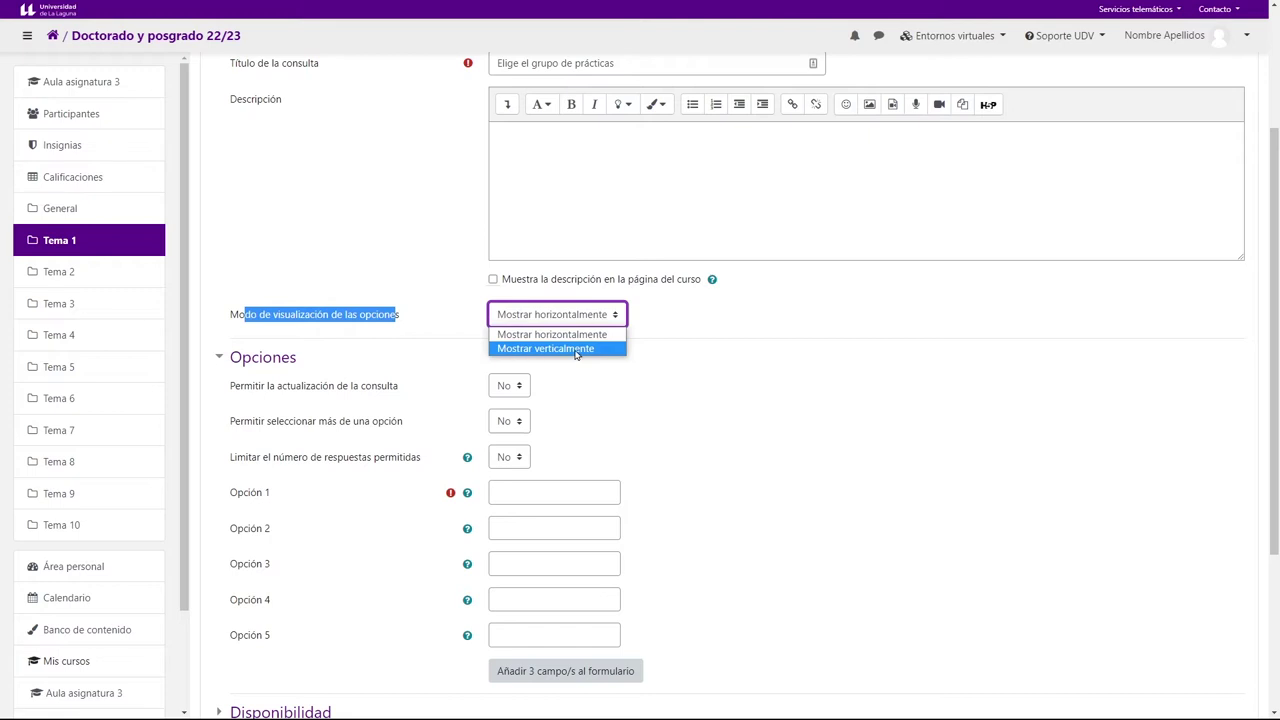
left_click(760, 346)
- Set "Permitir la actualización de la consulta" to No
scroll(740, 370, "down", 1)
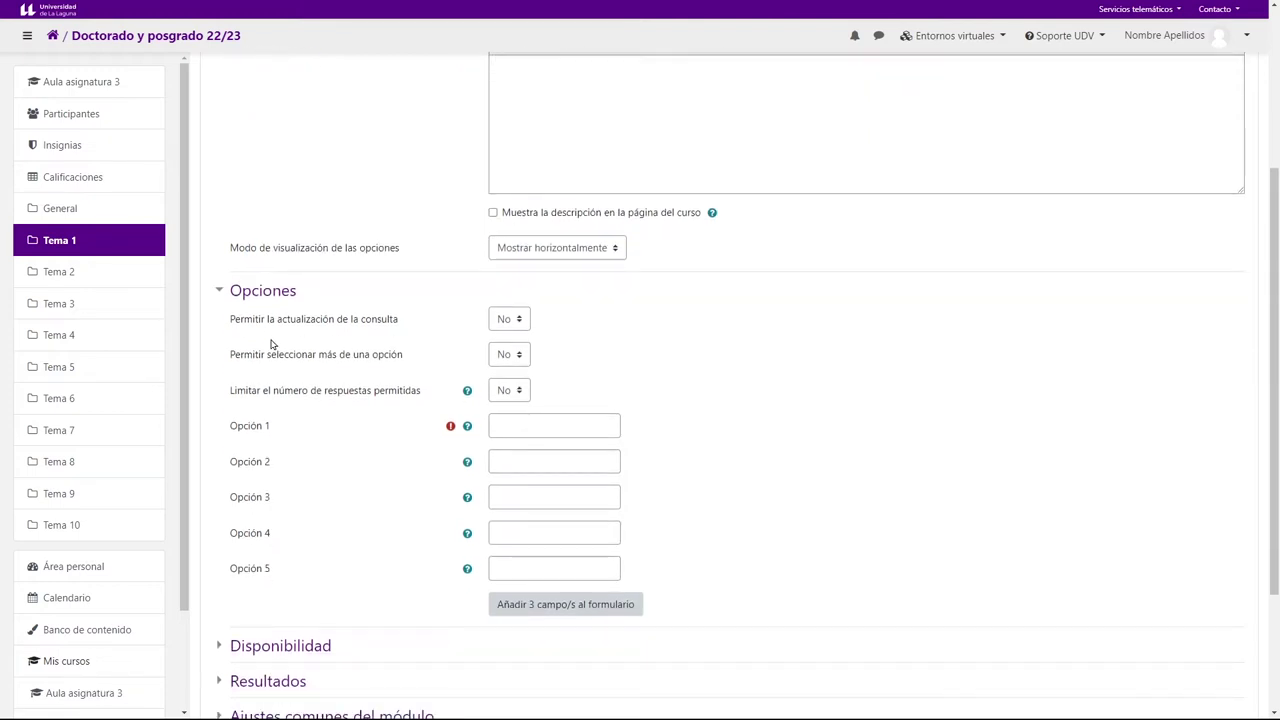
scroll(257, 340, "down", 1)
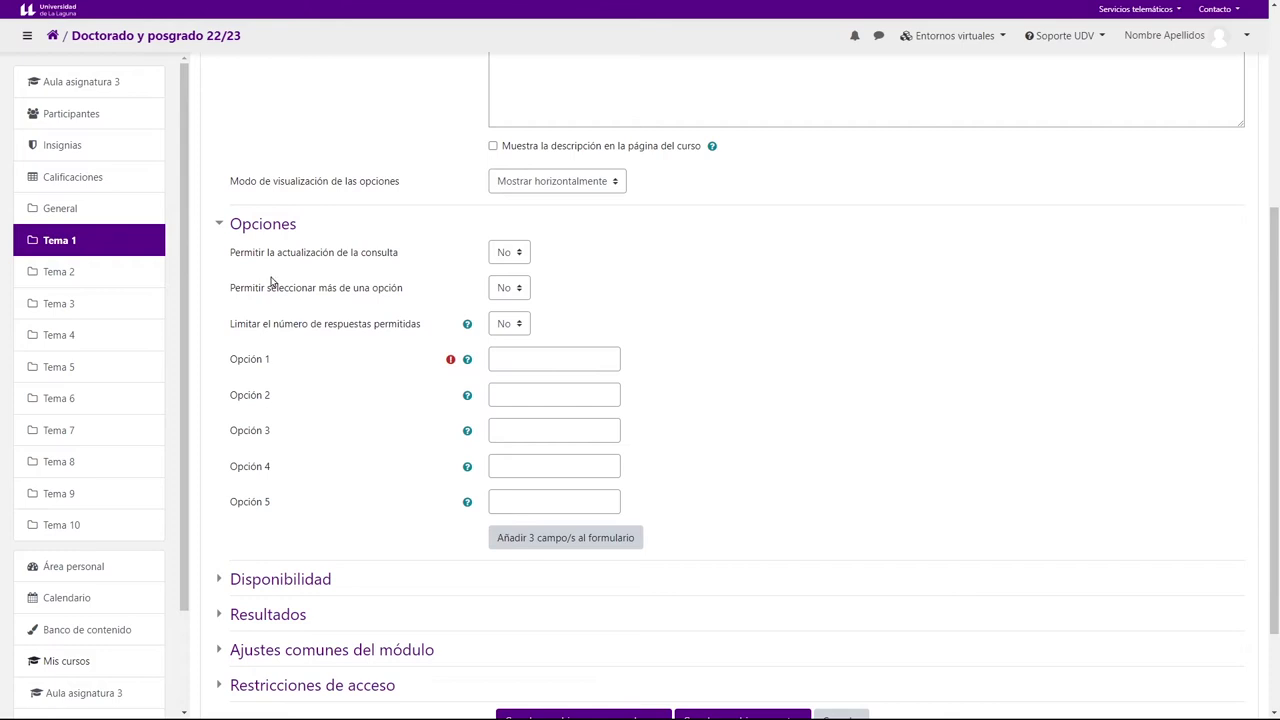
left_click_drag(238, 256, 387, 256)
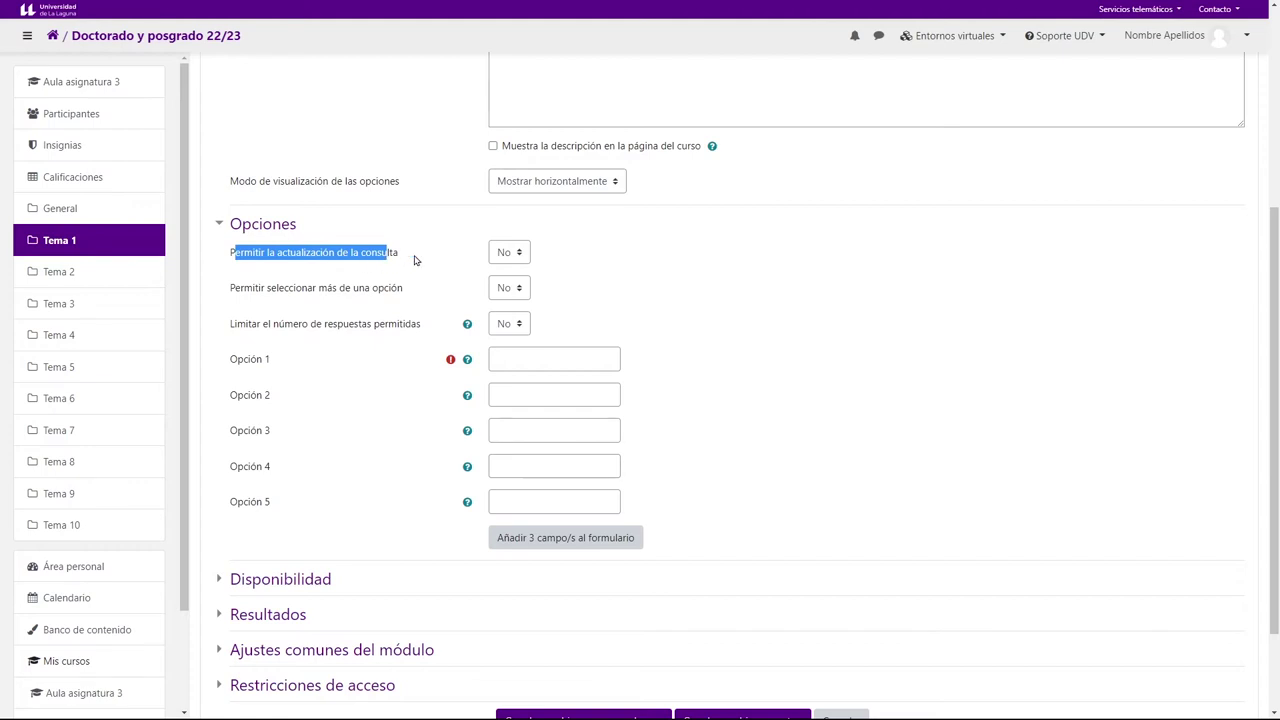
left_click(511, 255)
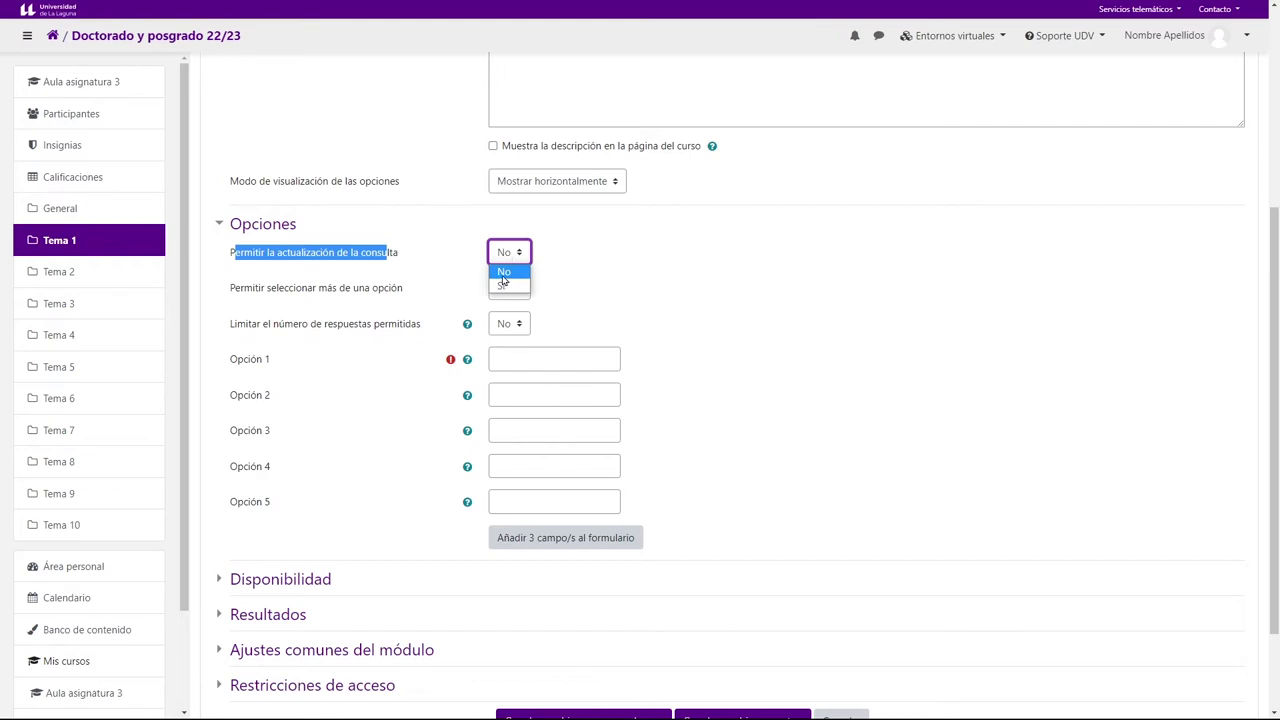
left_click(503, 274)
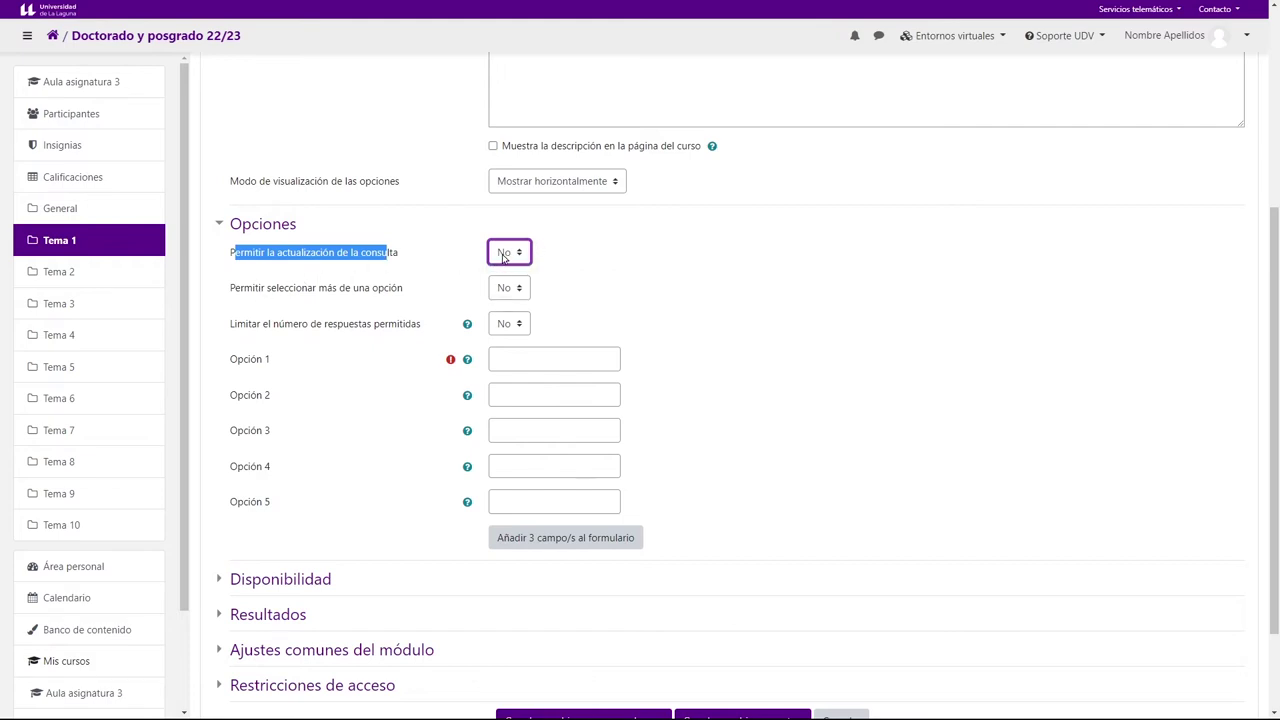
- Try allowing more than one option to be selected, and return that setting to No
left_click_drag(231, 288, 385, 291)
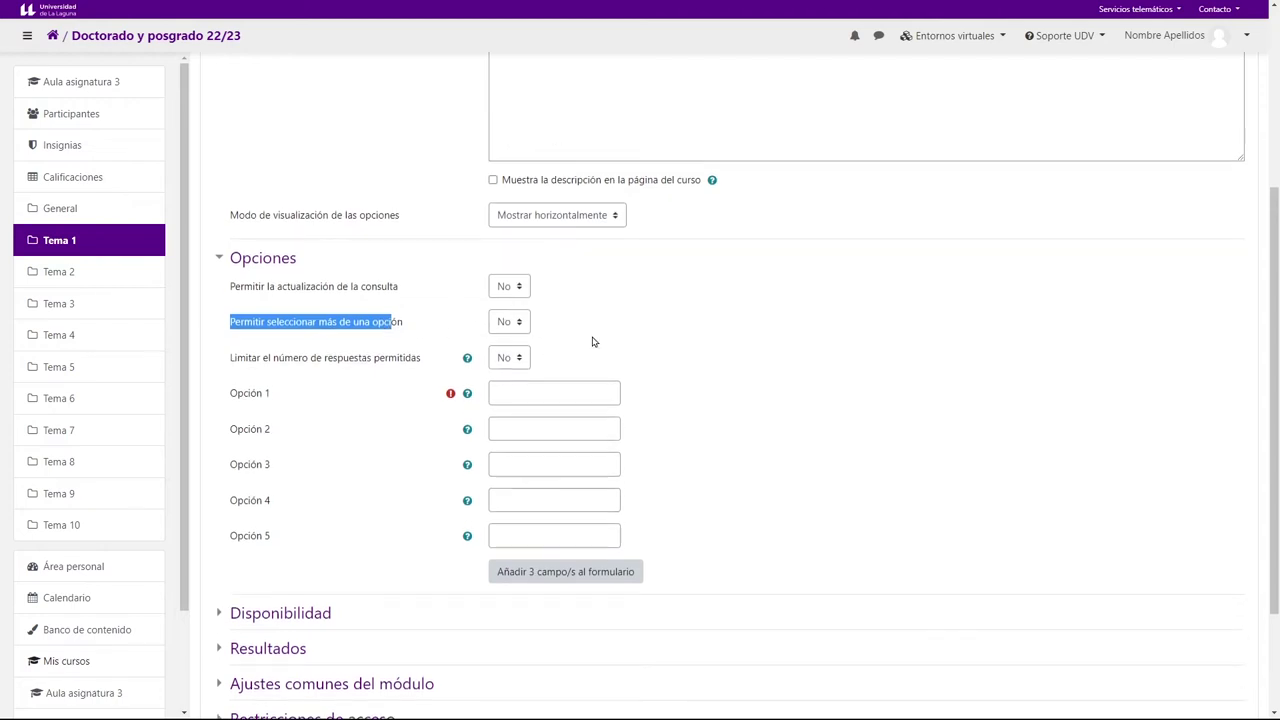
scroll(594, 343, "up", 2)
scroll(530, 356, "down", 1)
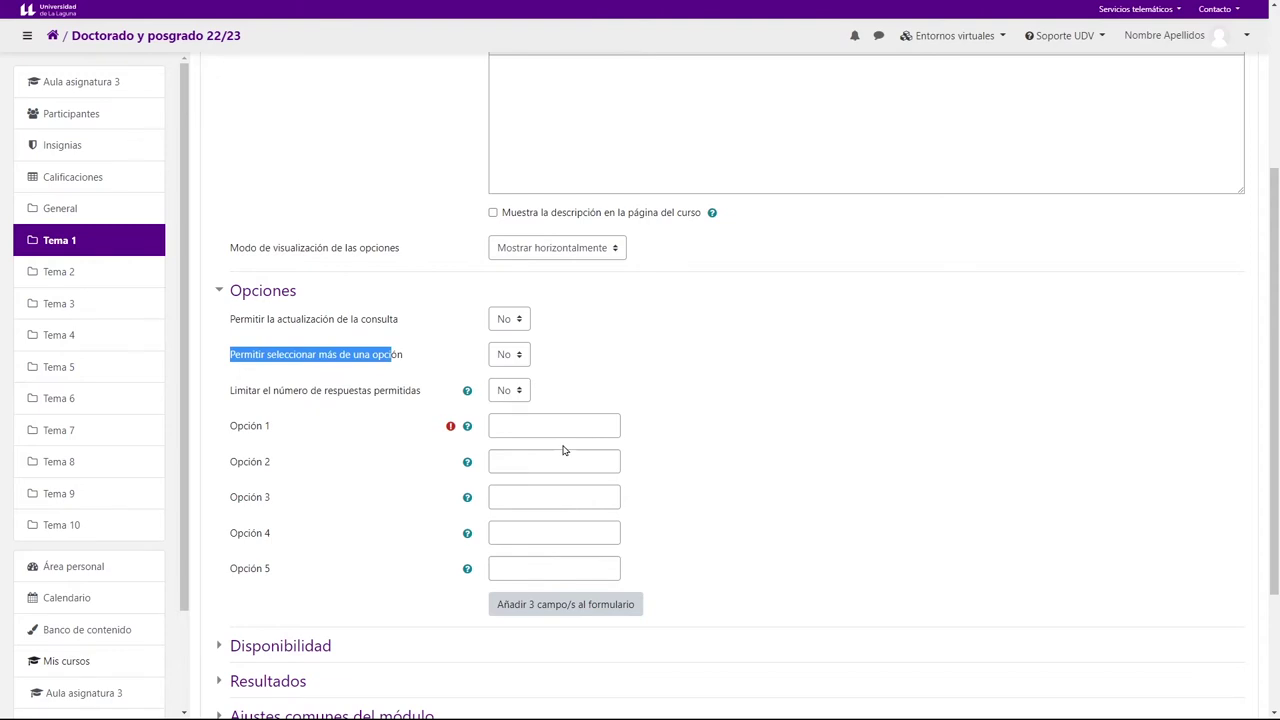
left_click(519, 358)
left_click(510, 388)
left_click(566, 360)
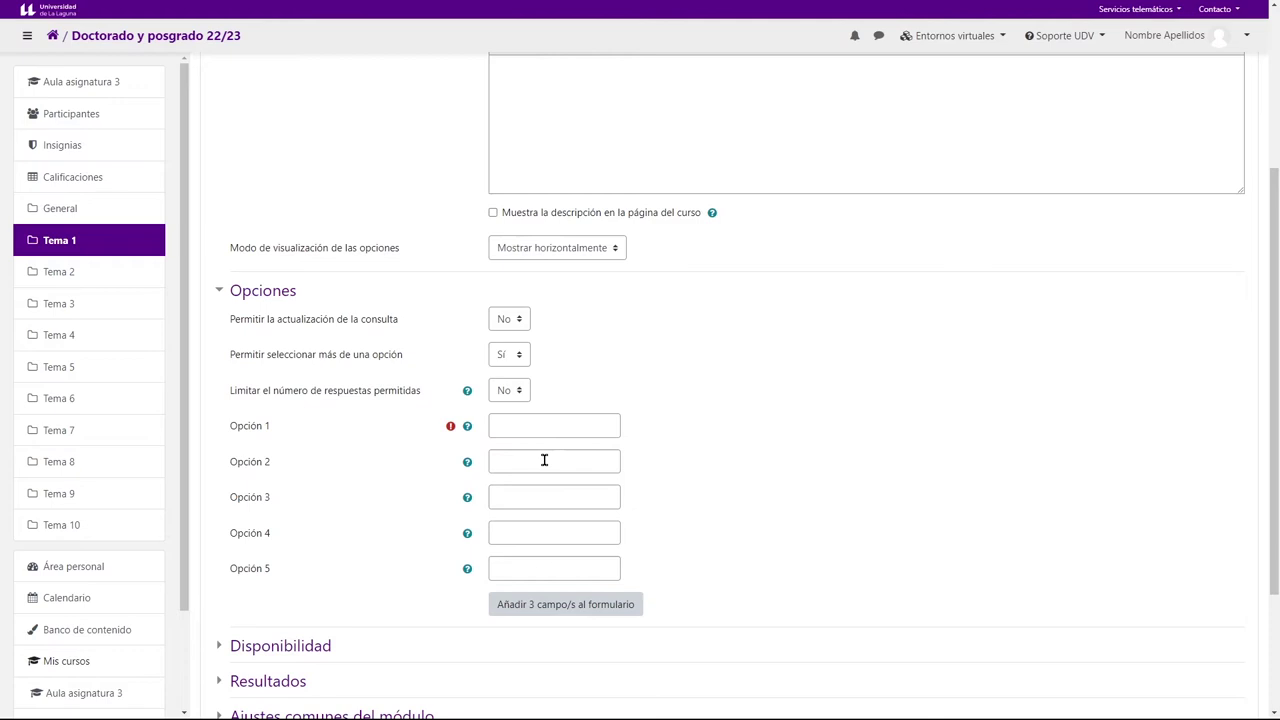
left_click(516, 358)
left_click(506, 375)
- Set "Limitar el número de respuestas permitidas" to Sí
left_click_drag(224, 396, 418, 400)
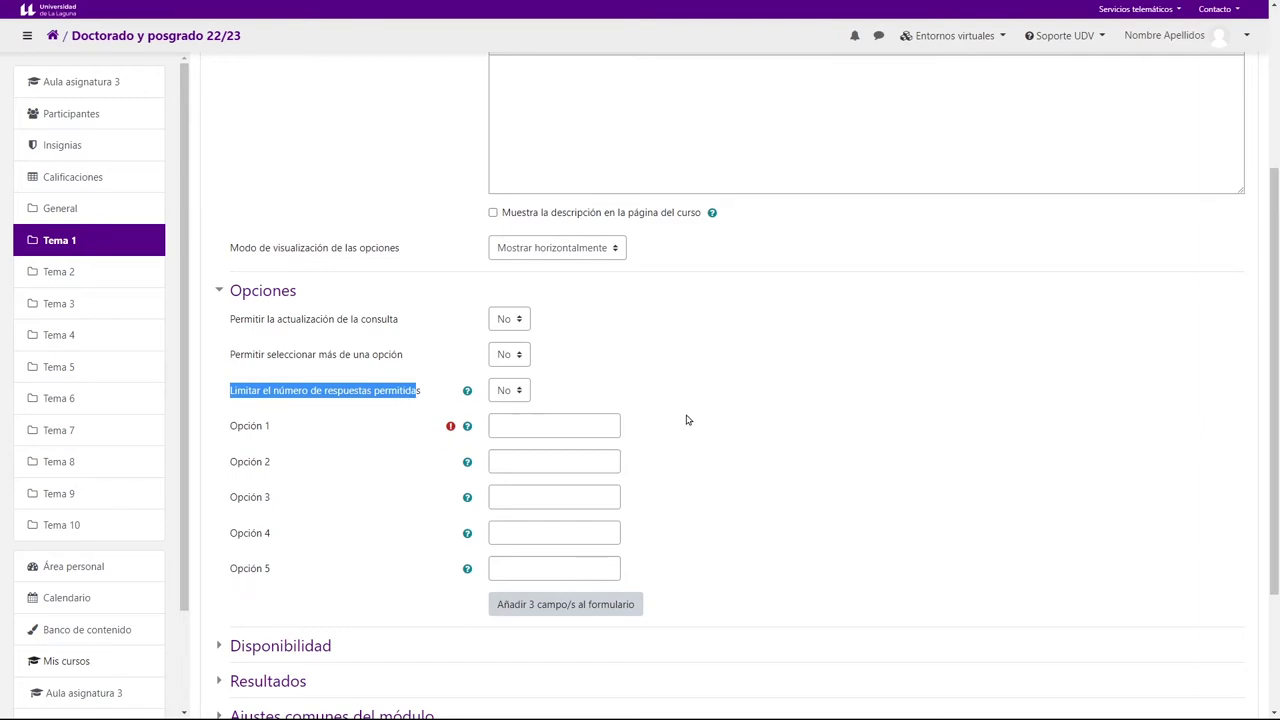
scroll(682, 412, "up", 1)
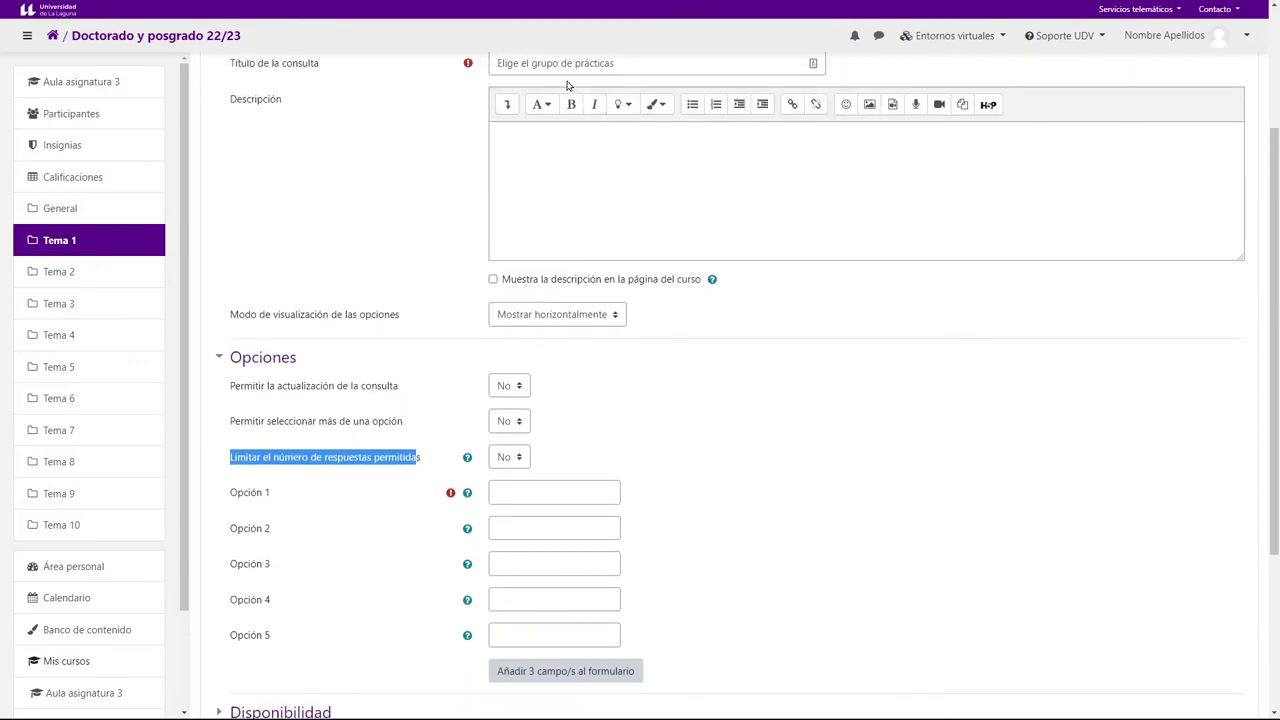
scroll(600, 435, "down", 1)
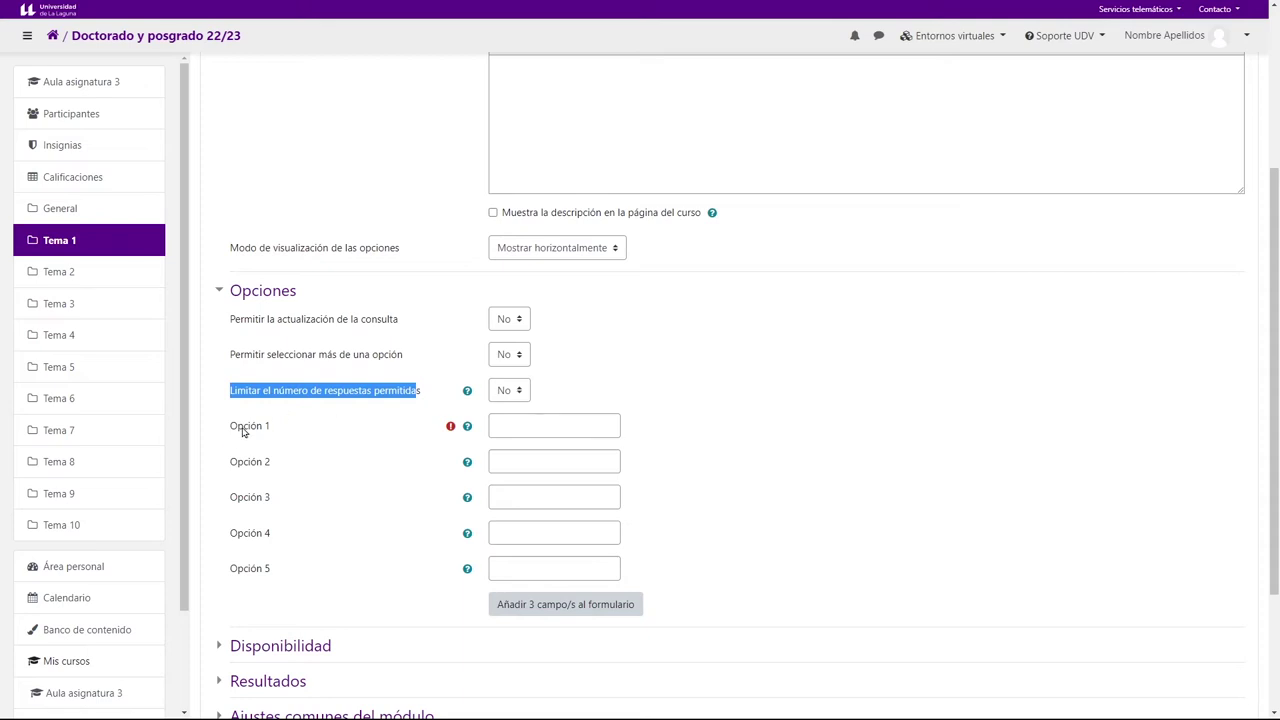
left_click(503, 398)
left_click(506, 422)
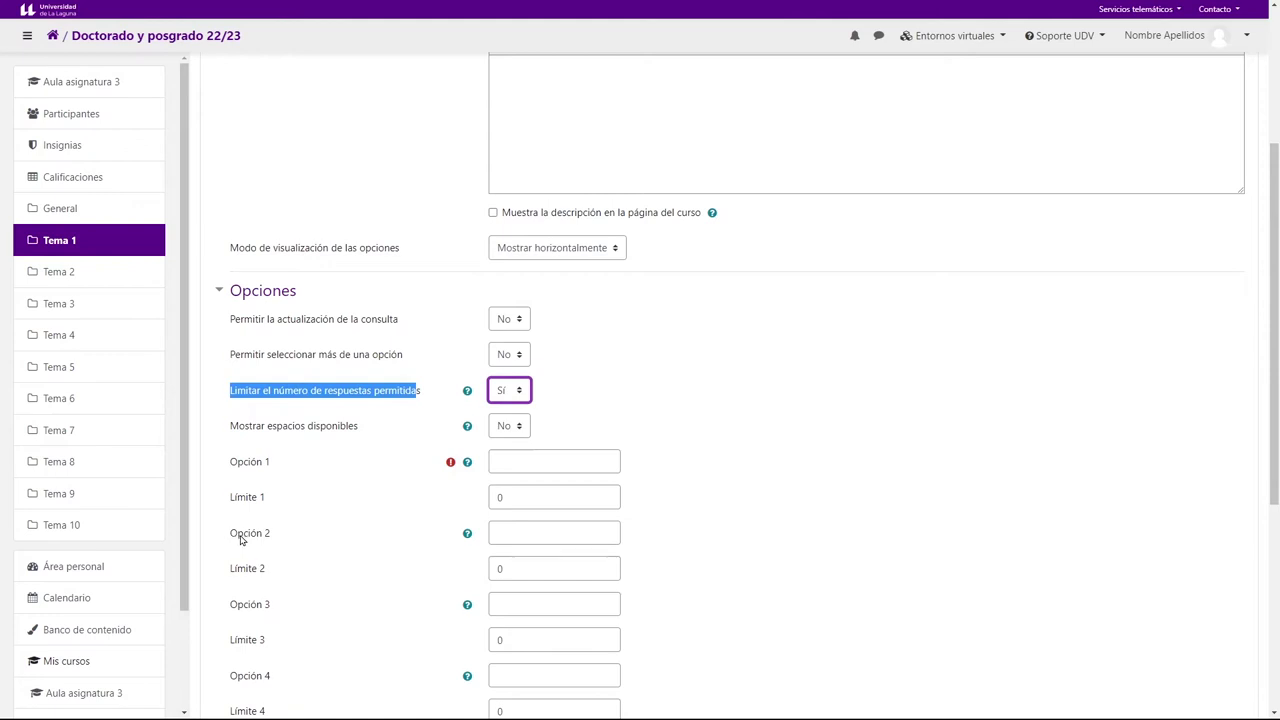
- Fill in Opción 1 with "Lunes de 11:00 a 12:00" and set its limit to 25
scroll(260, 535, "down", 2)
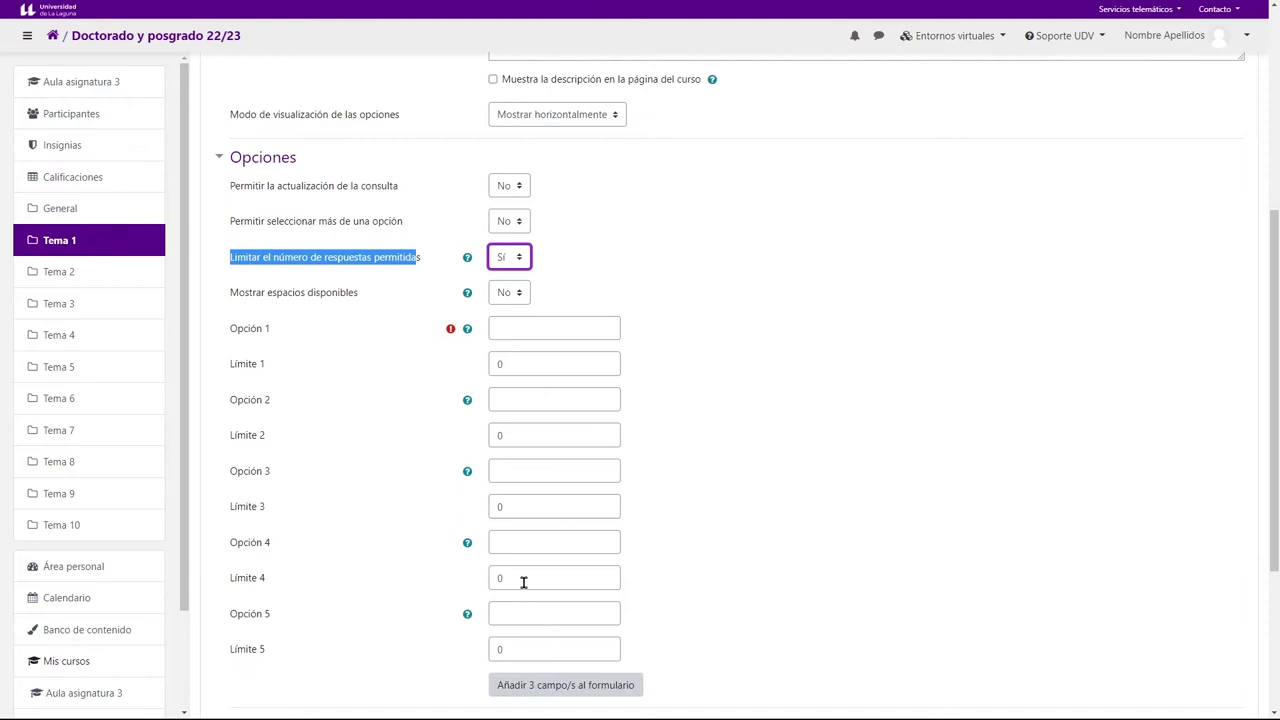
scroll(397, 526, "down", 3)
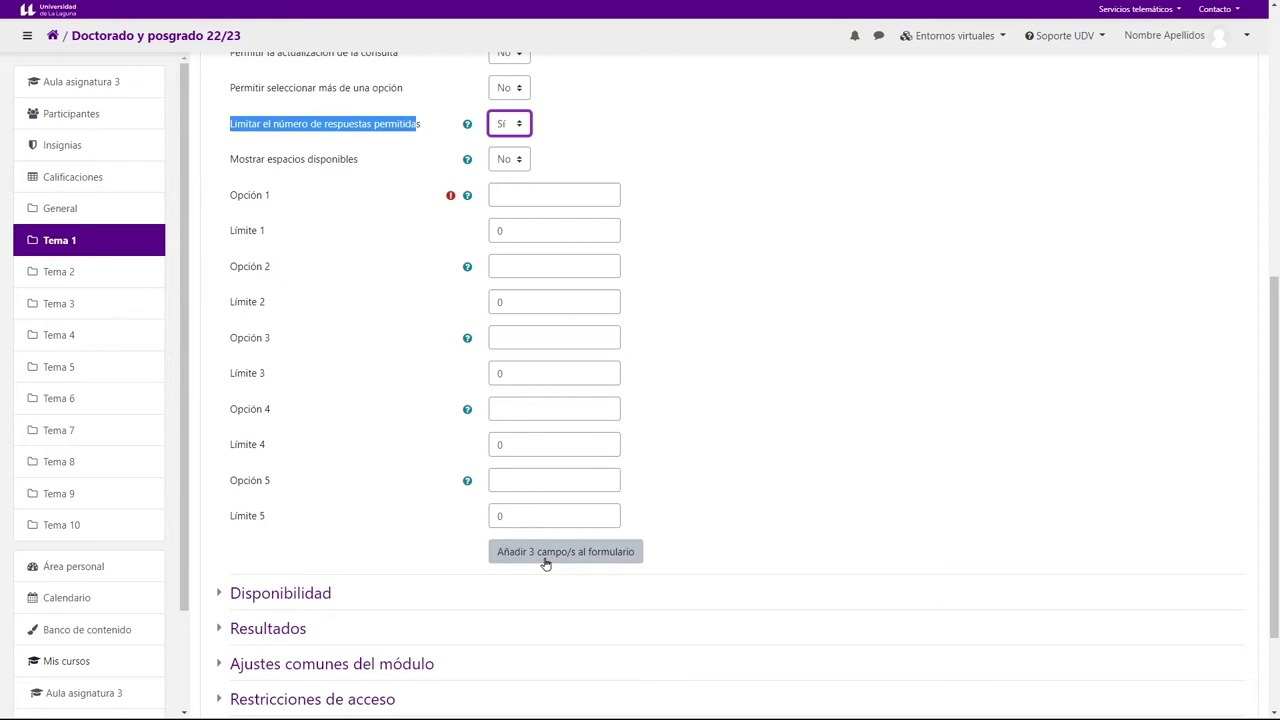
left_click(508, 188)
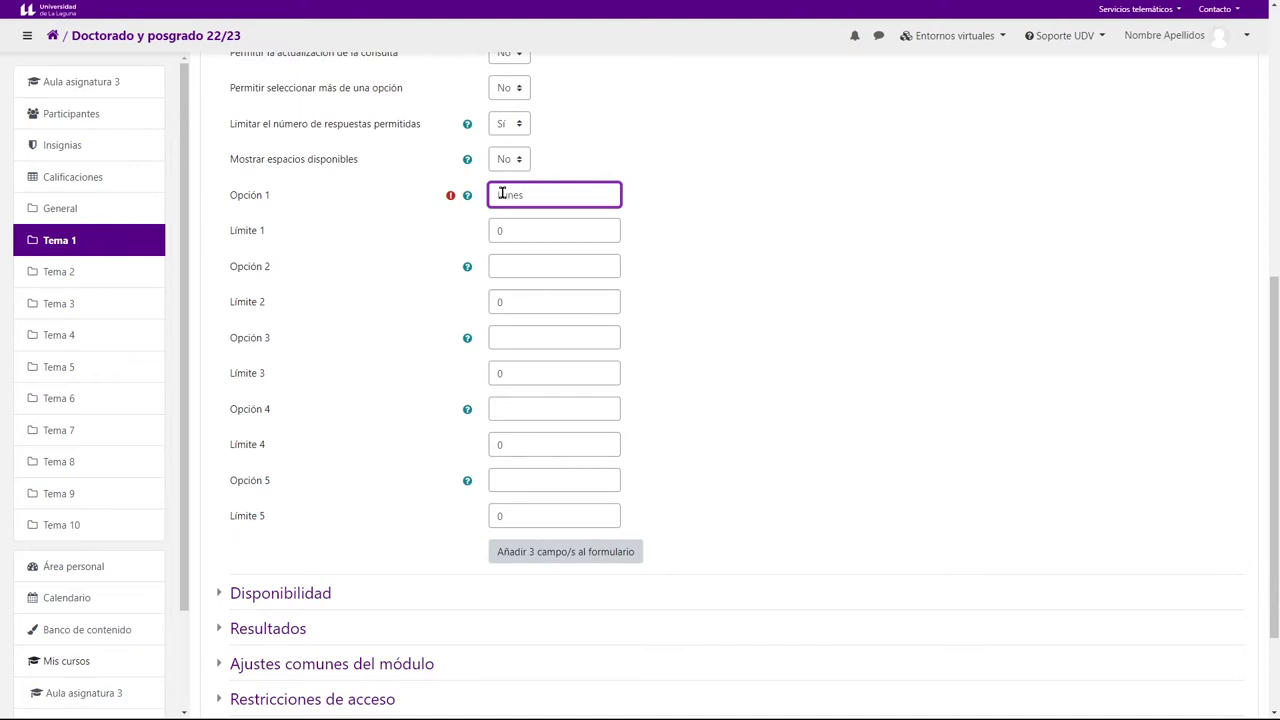
type("Lunes de 11:00 a 12:00")
key("Tab")
type("25")
- Fill in Opción 2 with "Lunes de 12:30 a 13:30" and set its limit to 25
left_click(512, 262)
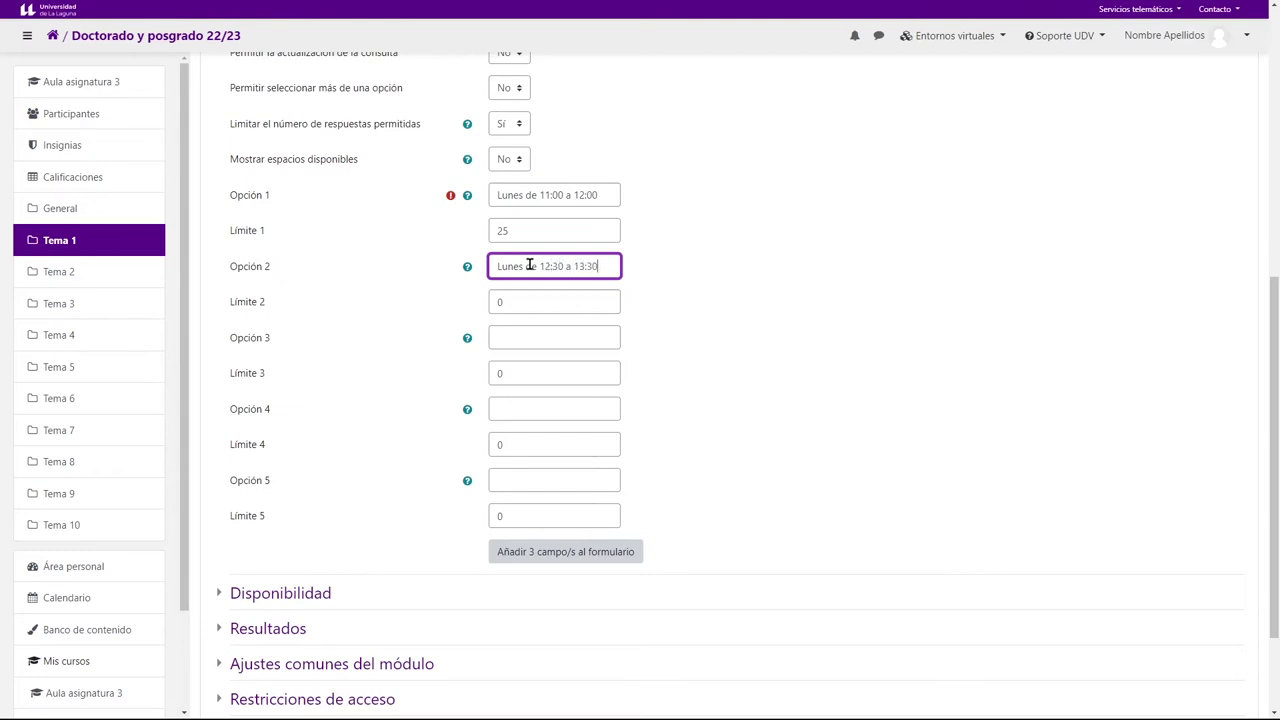
double_click(505, 301)
type("25")
- Fill in Opción 3 with "Jueves de 17:00 a 18:00" and set its limit to 15
left_click(501, 330)
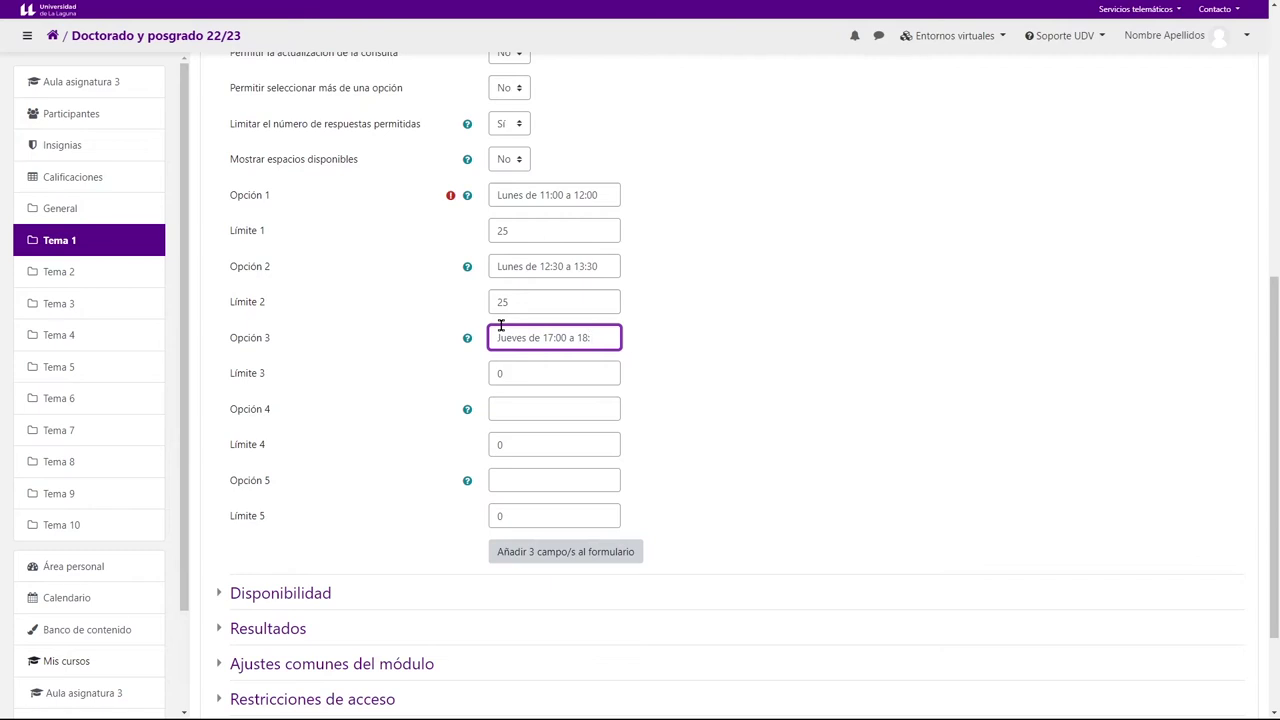
left_click_drag(520, 371, 474, 380)
type("15")
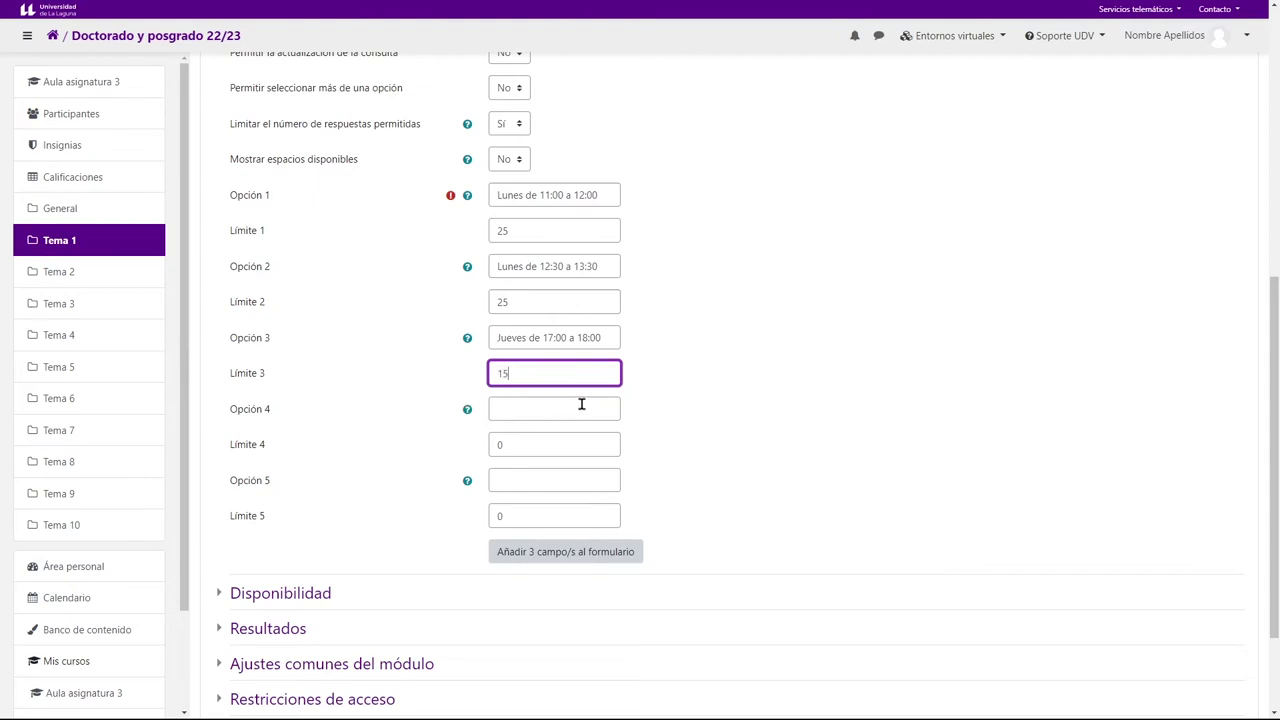
left_click(632, 388)
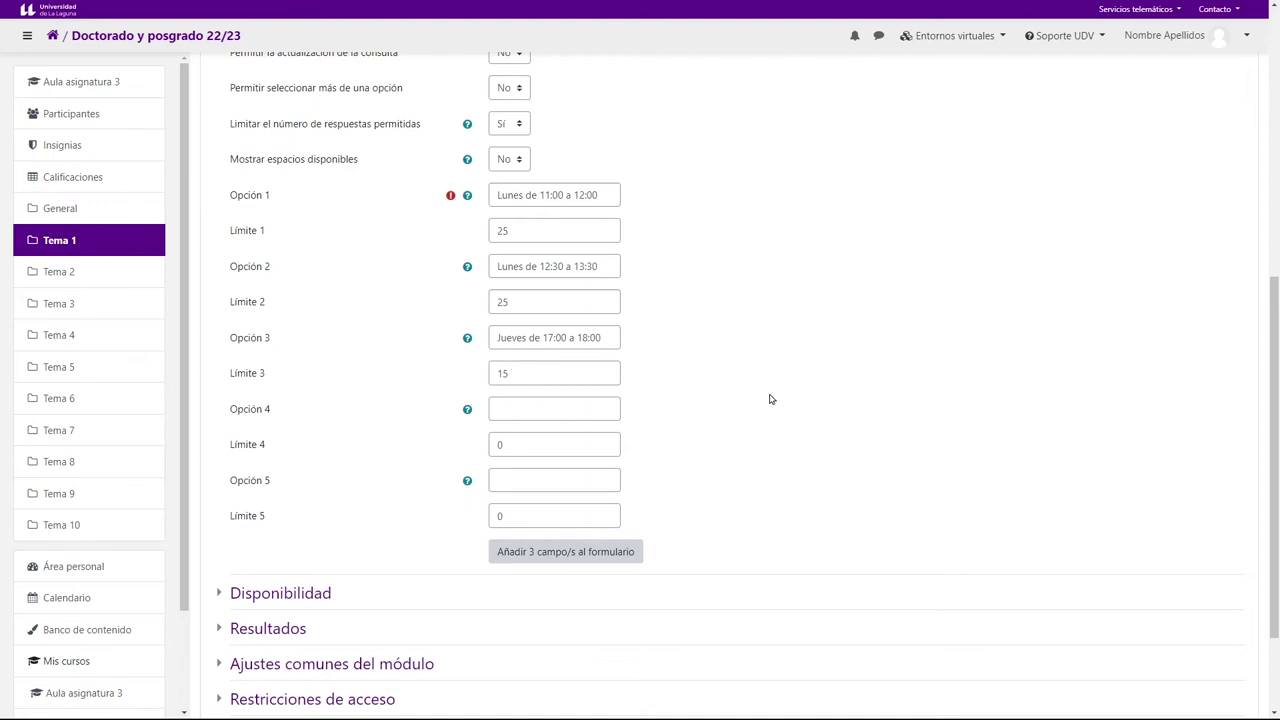
- Expand the Disponibilidad settings and enable the start date for allowing responses
scroll(766, 397, "down", 2)
left_click(318, 456)
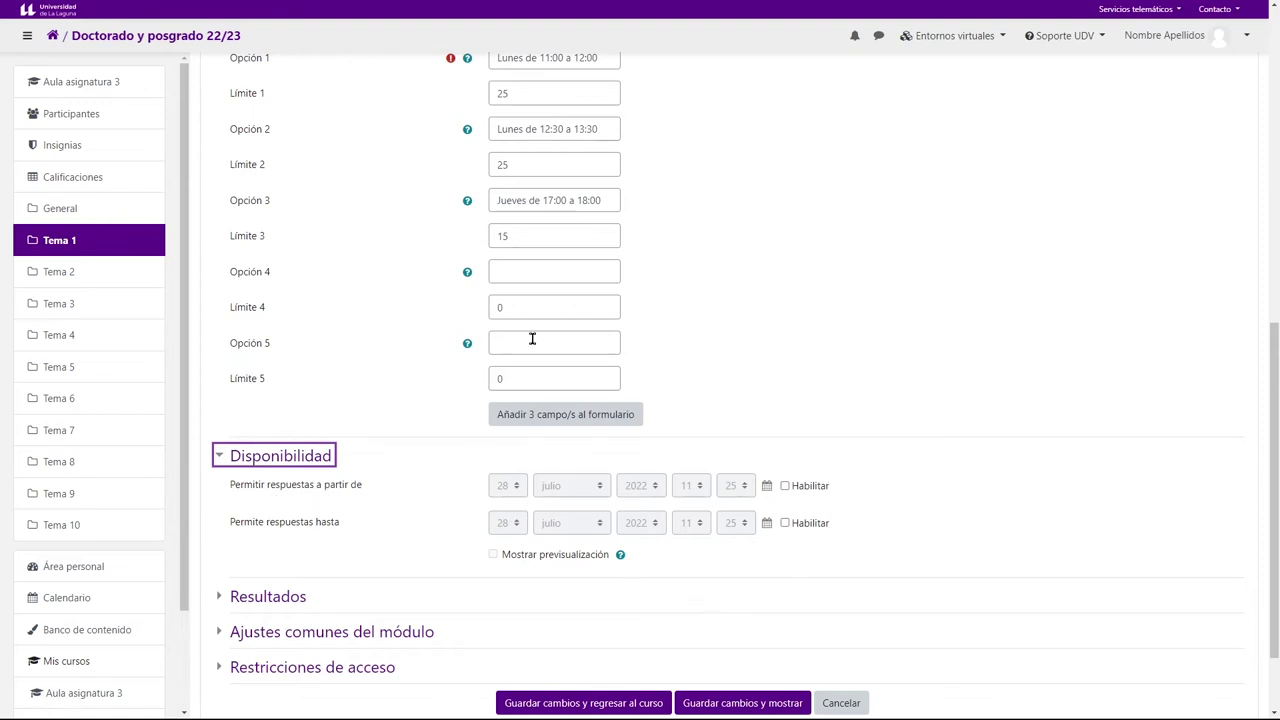
left_click(785, 486)
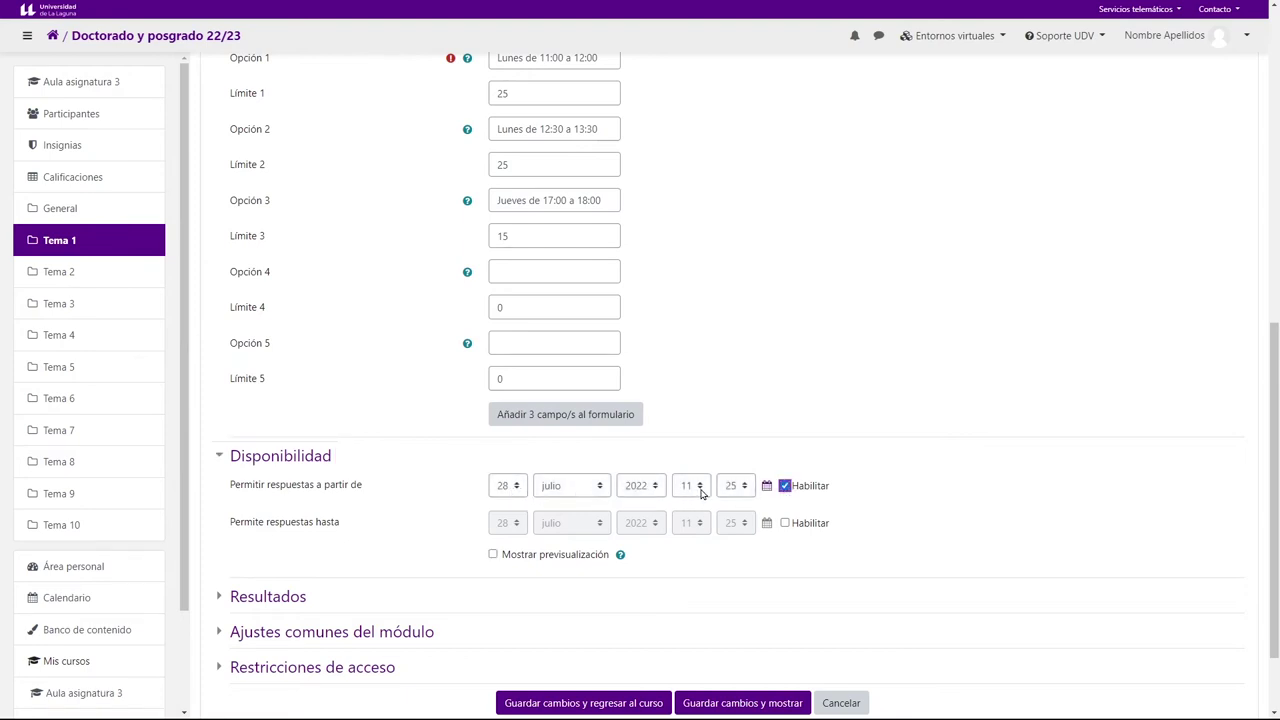
- Disable the start date for responses, enable the Permite respuestas hasta end date and set its month to octubre
left_click(785, 486)
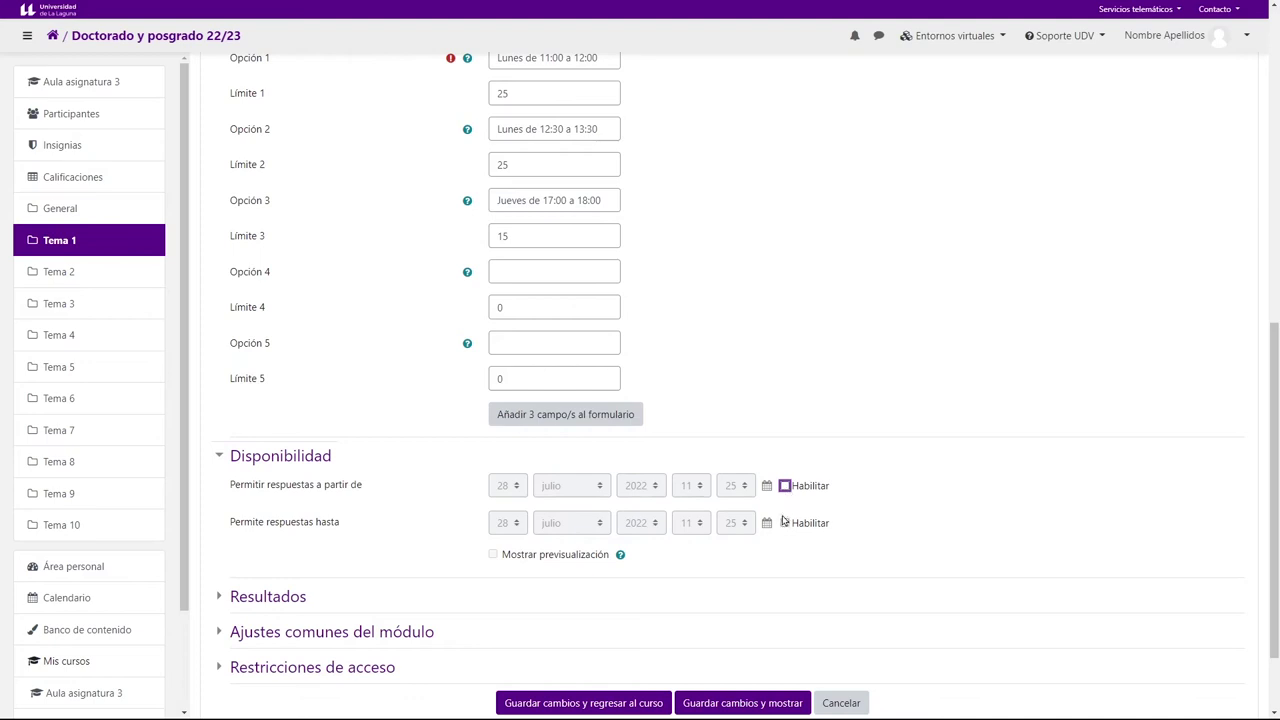
left_click(785, 523)
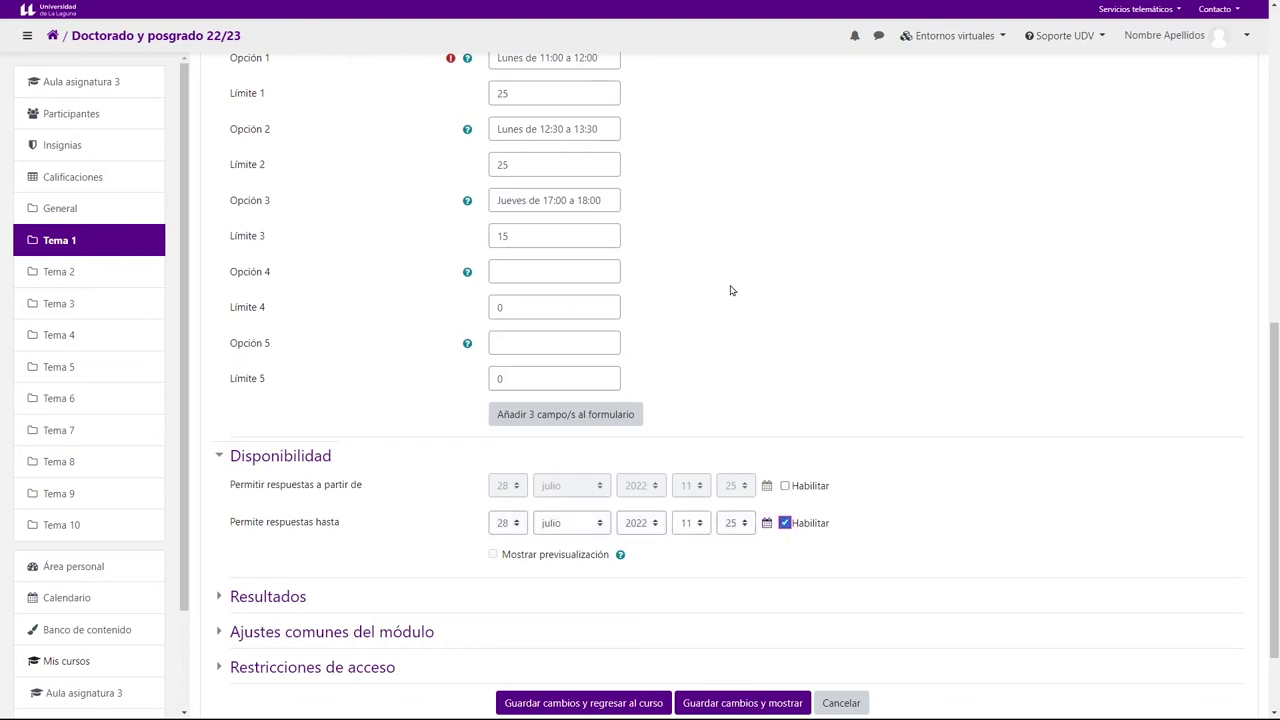
left_click(545, 525)
left_click(562, 476)
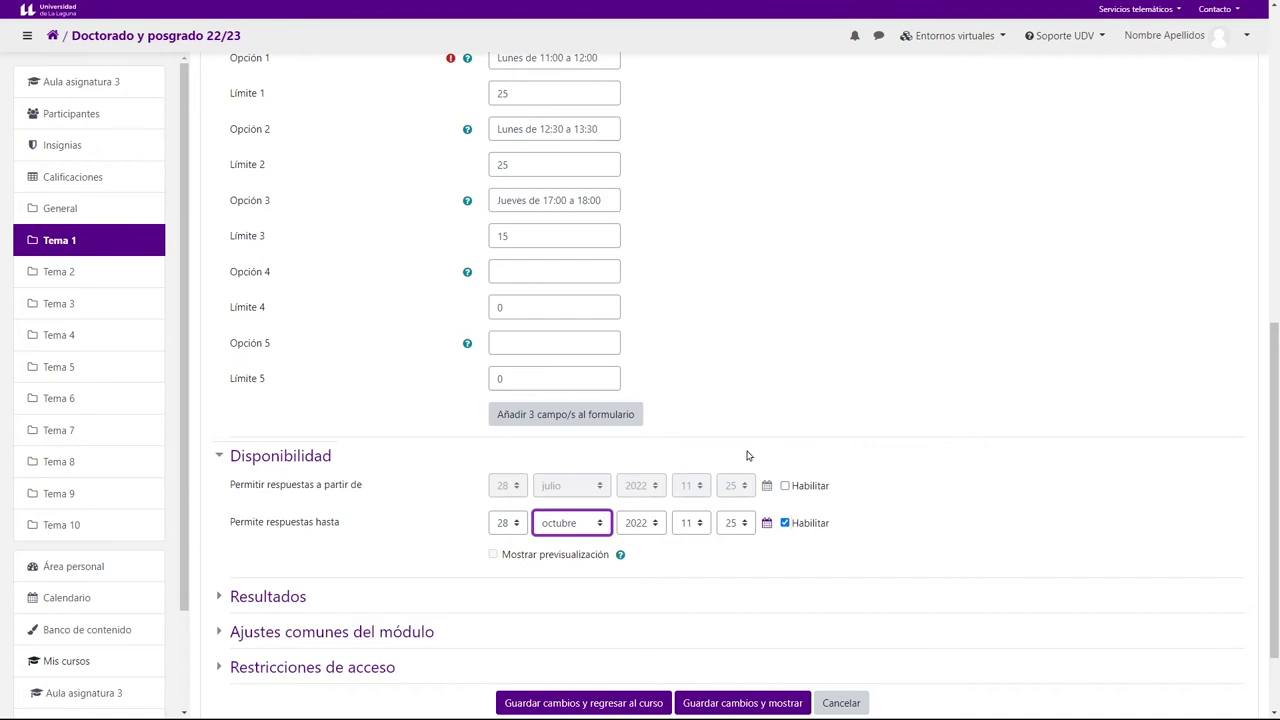
scroll(705, 462, "down", 2)
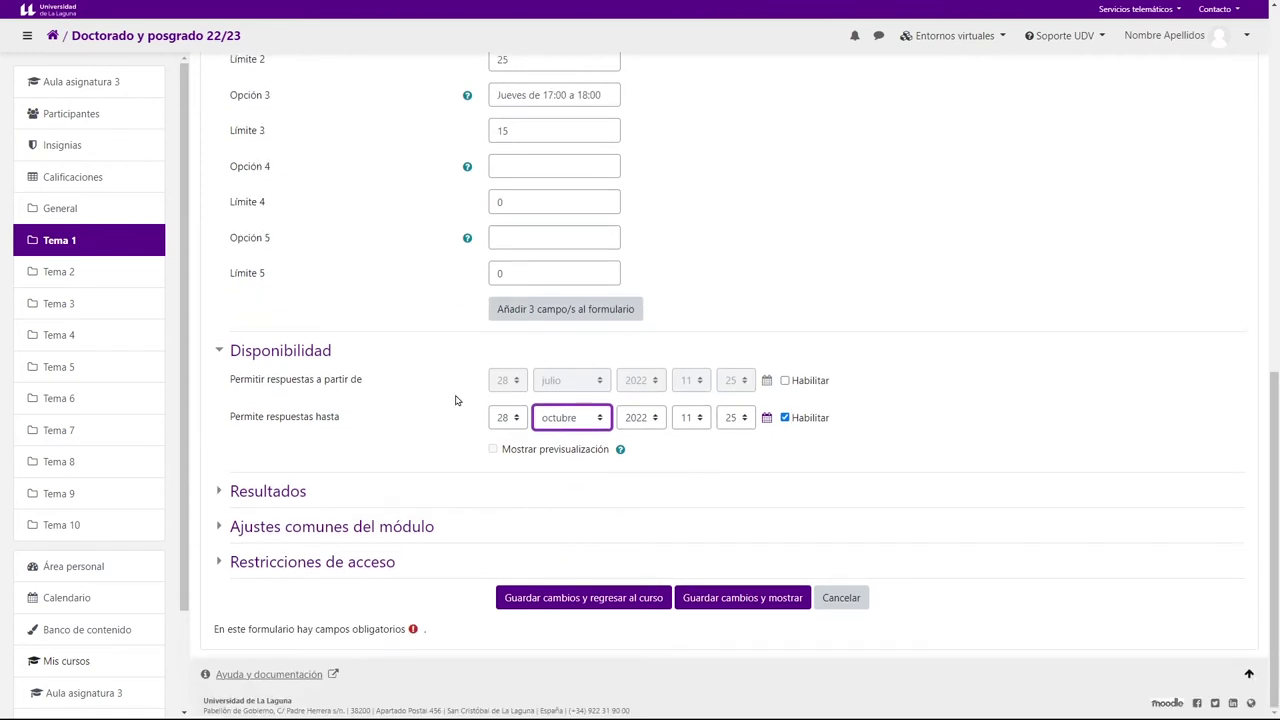
left_click(785, 458)
- Expand the Resultados settings and set Publicar resultados to "Mostrar los resultados a los estudiantes después de que respondan"
left_click(267, 493)
scroll(363, 414, "down", 2)
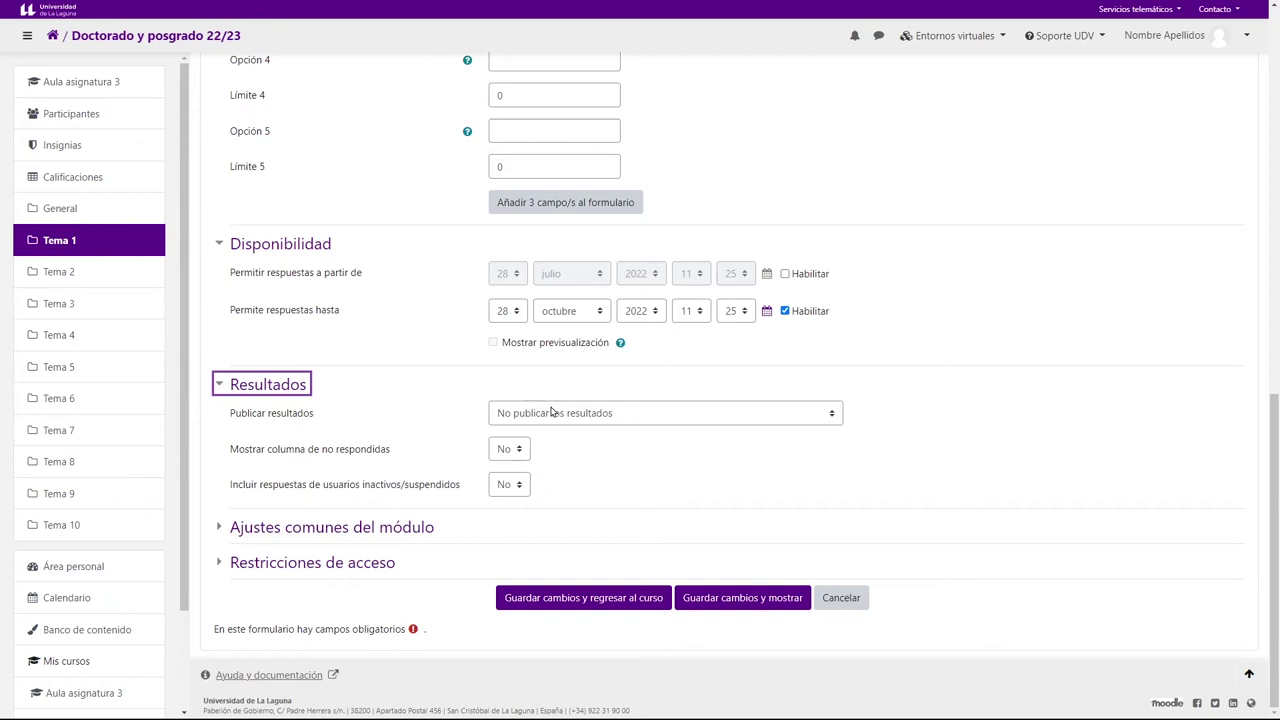
left_click(713, 421)
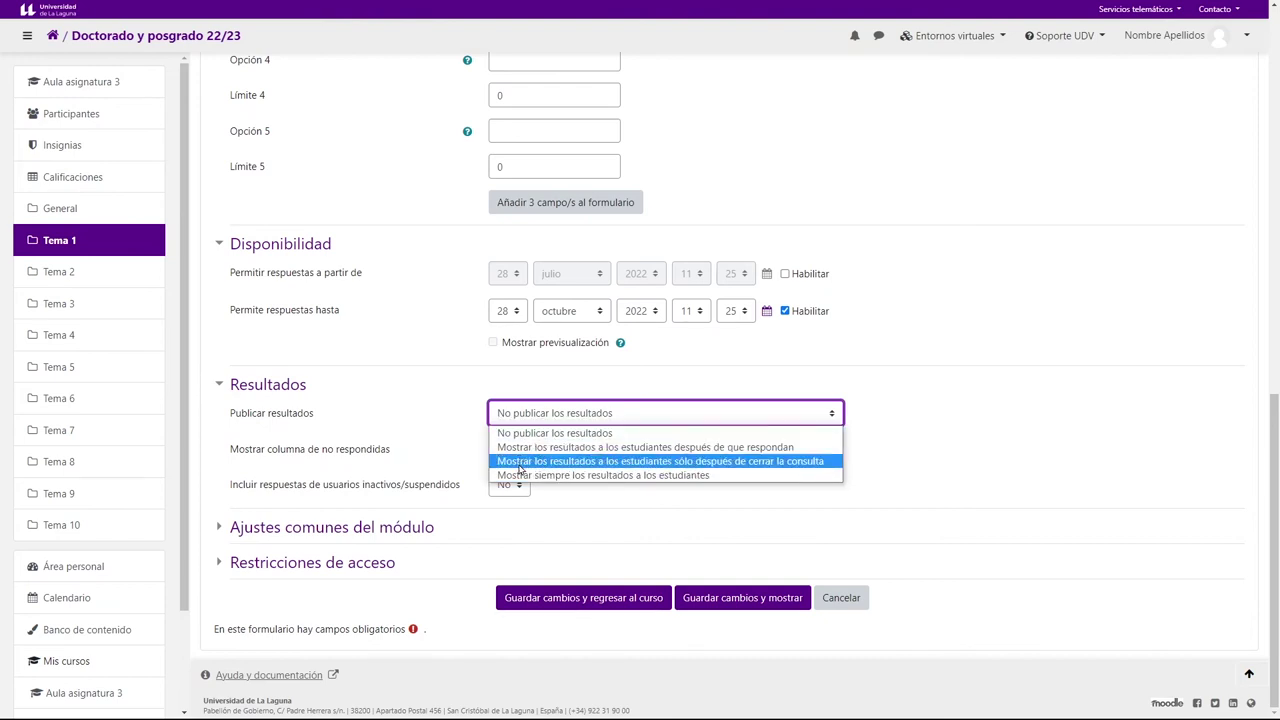
left_click(400, 415)
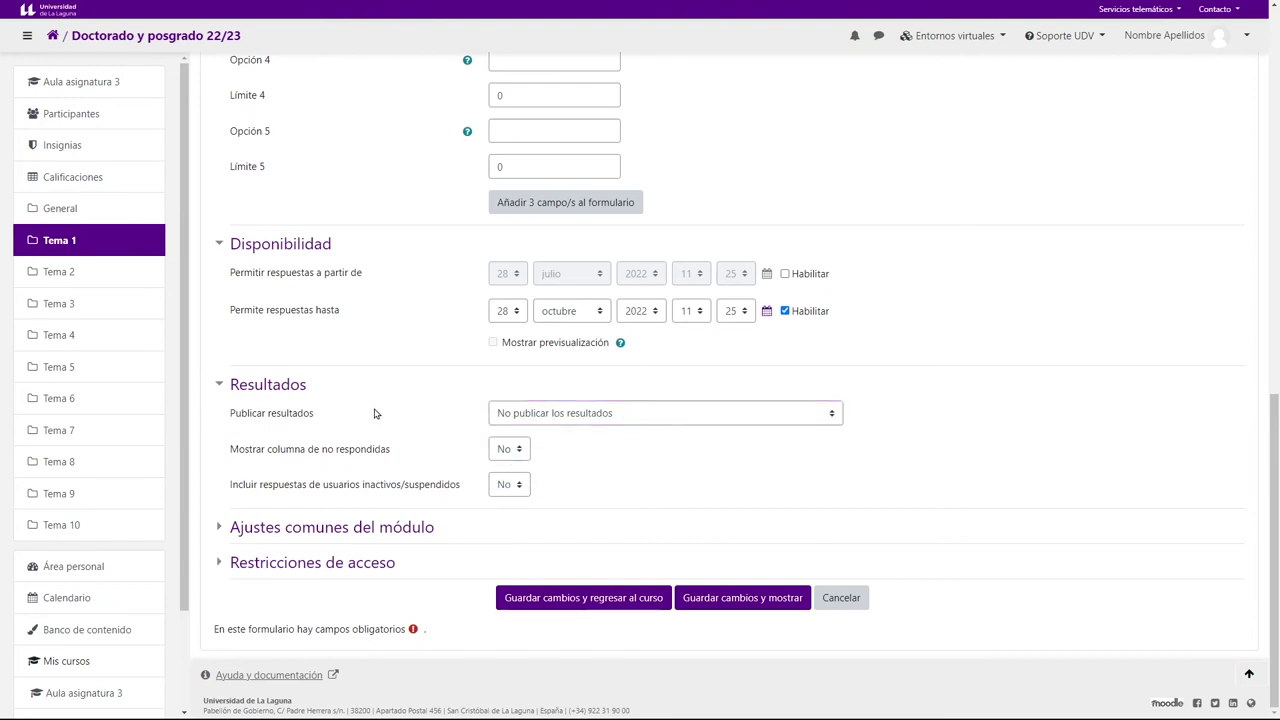
left_click(517, 414)
left_click(510, 449)
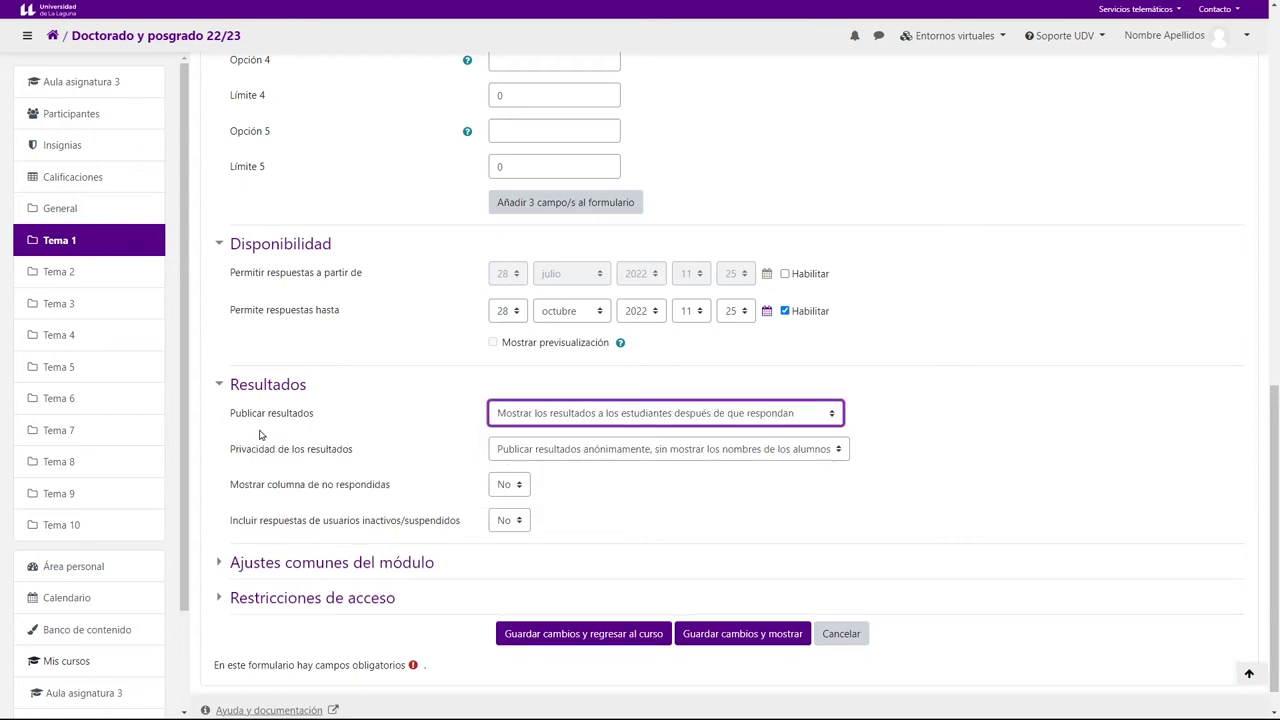
left_click_drag(231, 449, 300, 451)
- Set Publicar resultados to "Mostrar siempre los resultados a los estudiantes"
left_click(505, 413)
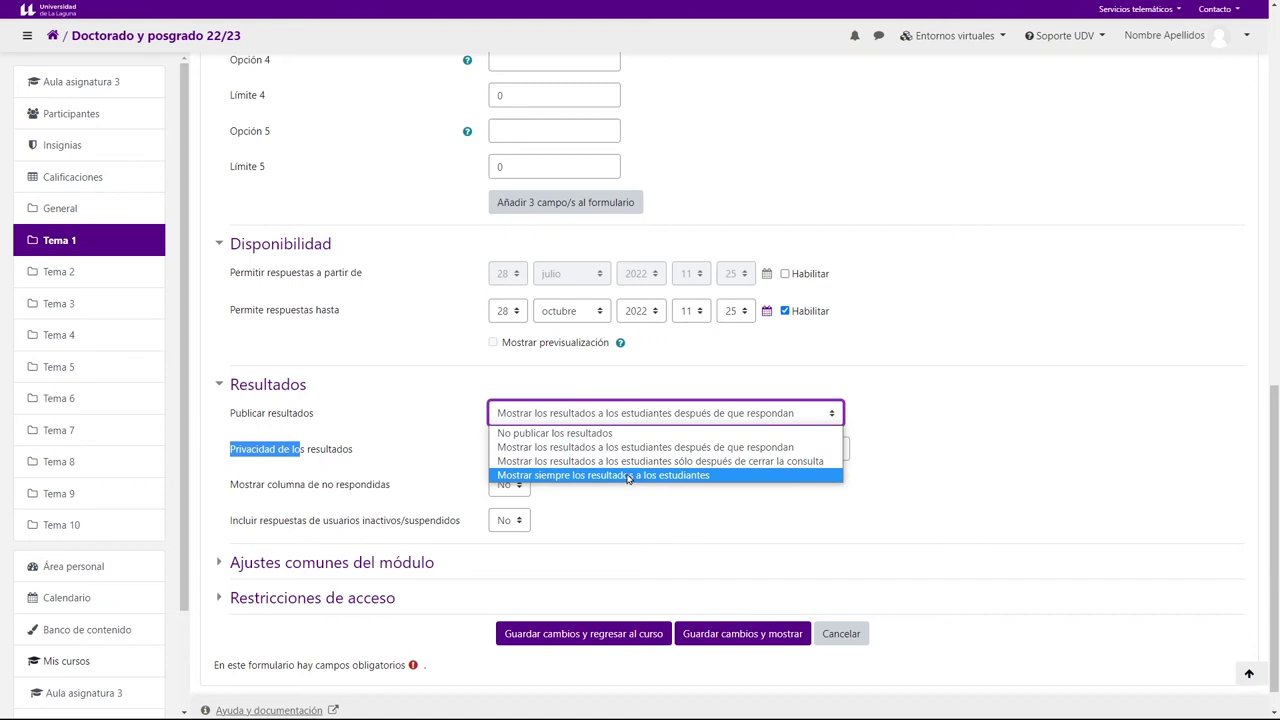
left_click(573, 477)
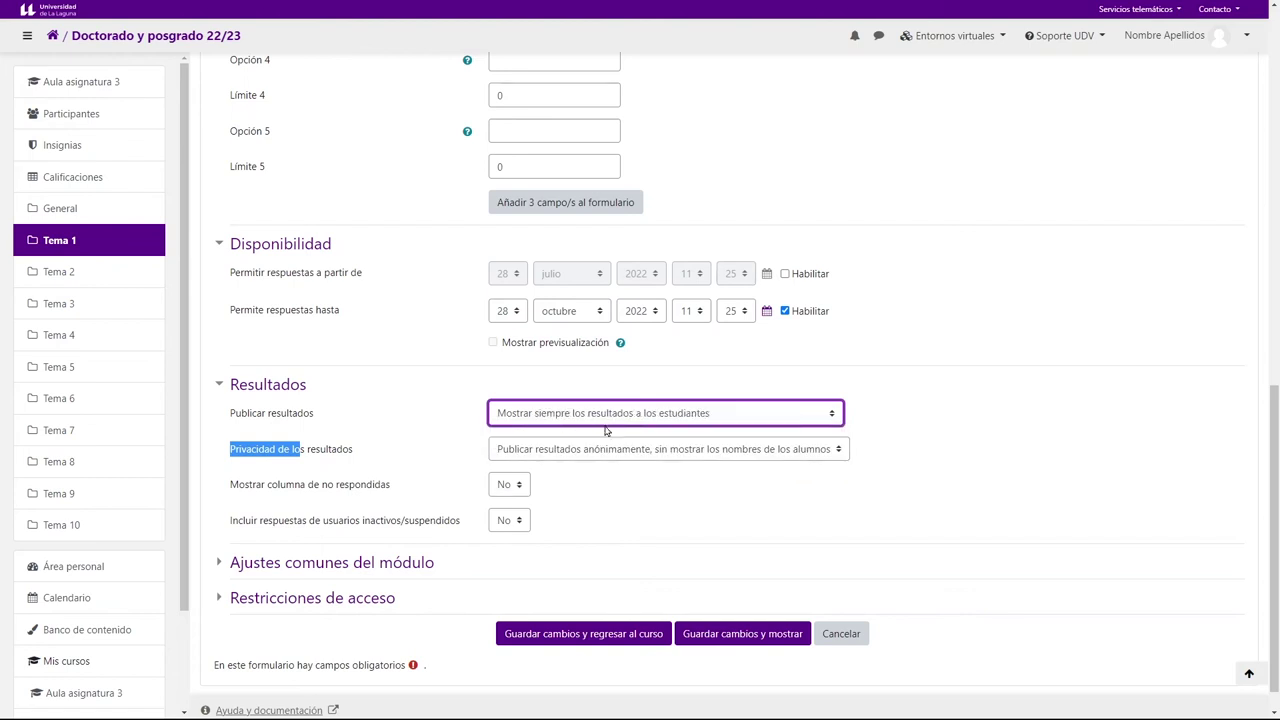
left_click(613, 483)
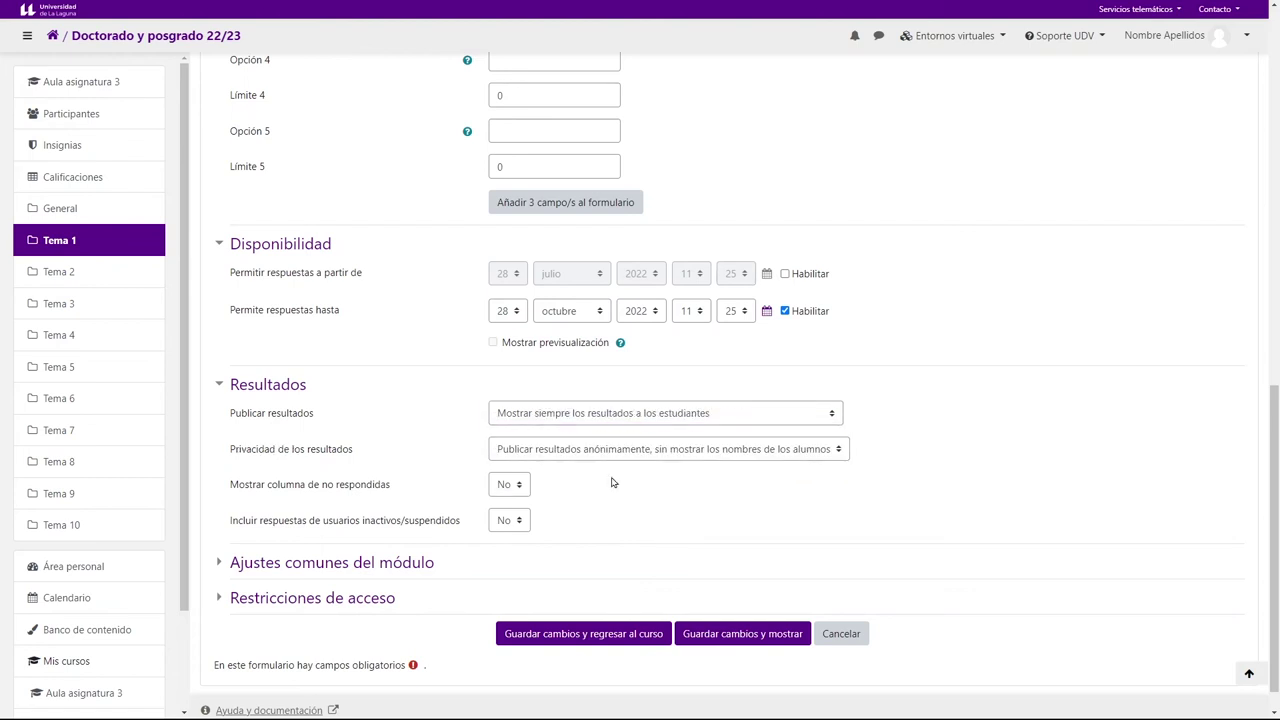
- Set Privacidad de los resultados to "Publicar resultados con los nombres de los alumnos"
left_click(558, 455)
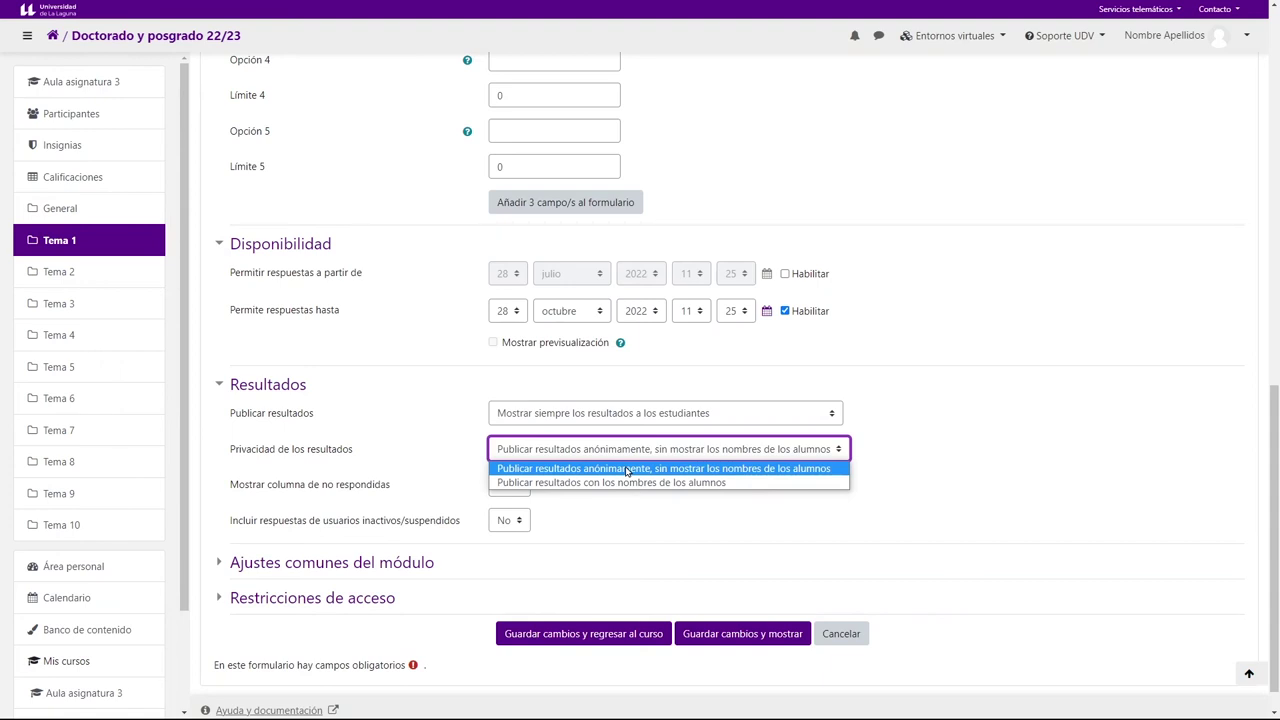
left_click(699, 483)
left_click(646, 478)
- Set Mostrar columna de no respondidas to Sí and review the Incluir respuestas de usuarios inactivos/suspendidos setting
scroll(443, 425, "down", 2)
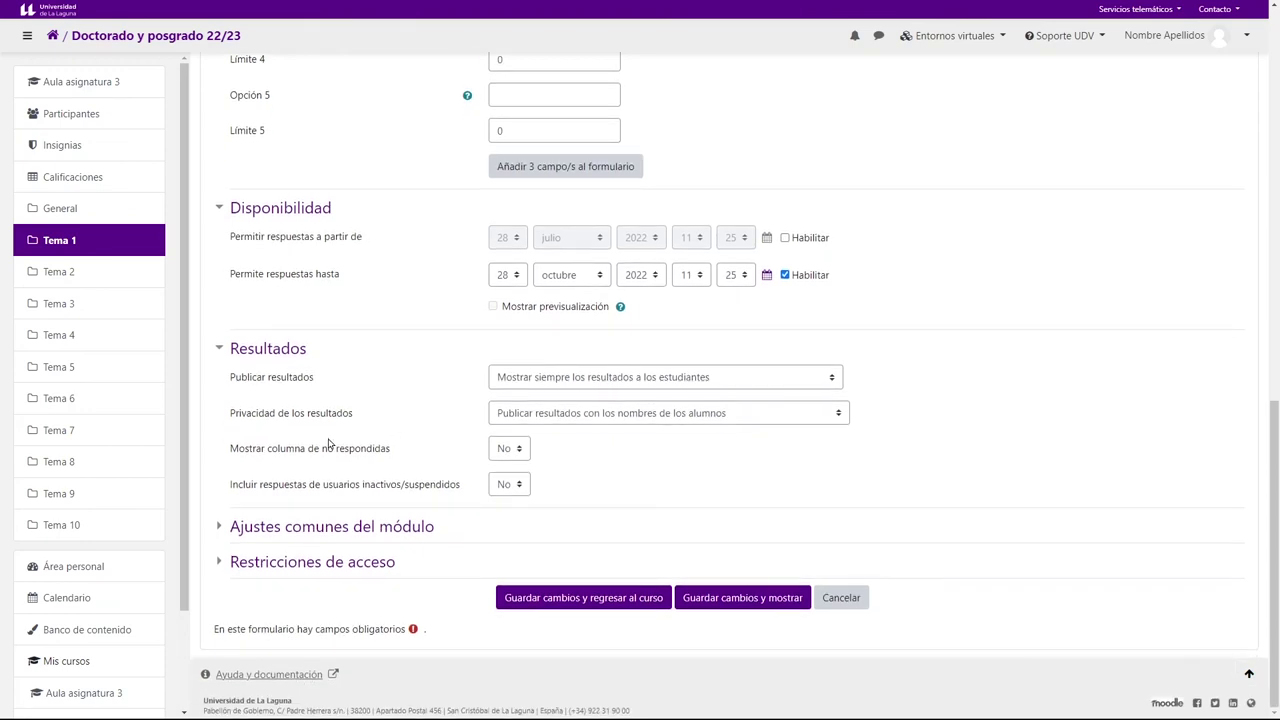
left_click_drag(238, 456, 393, 456)
left_click(506, 449)
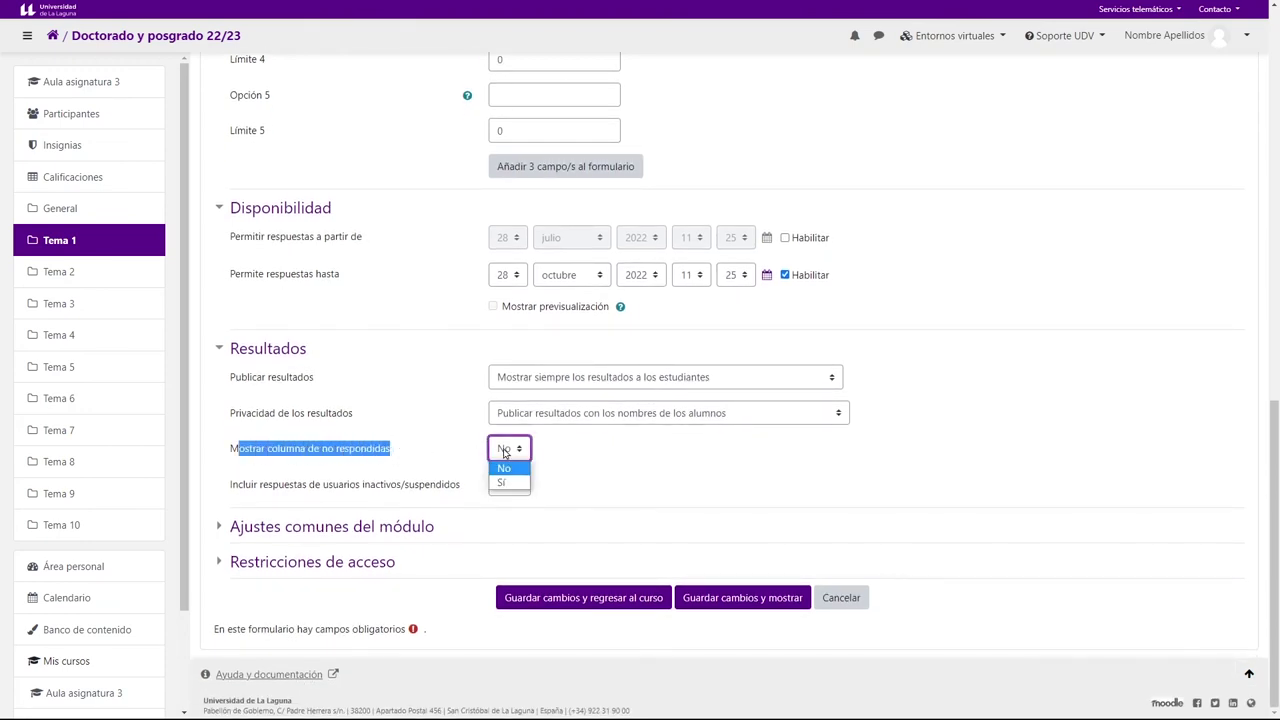
left_click(503, 481)
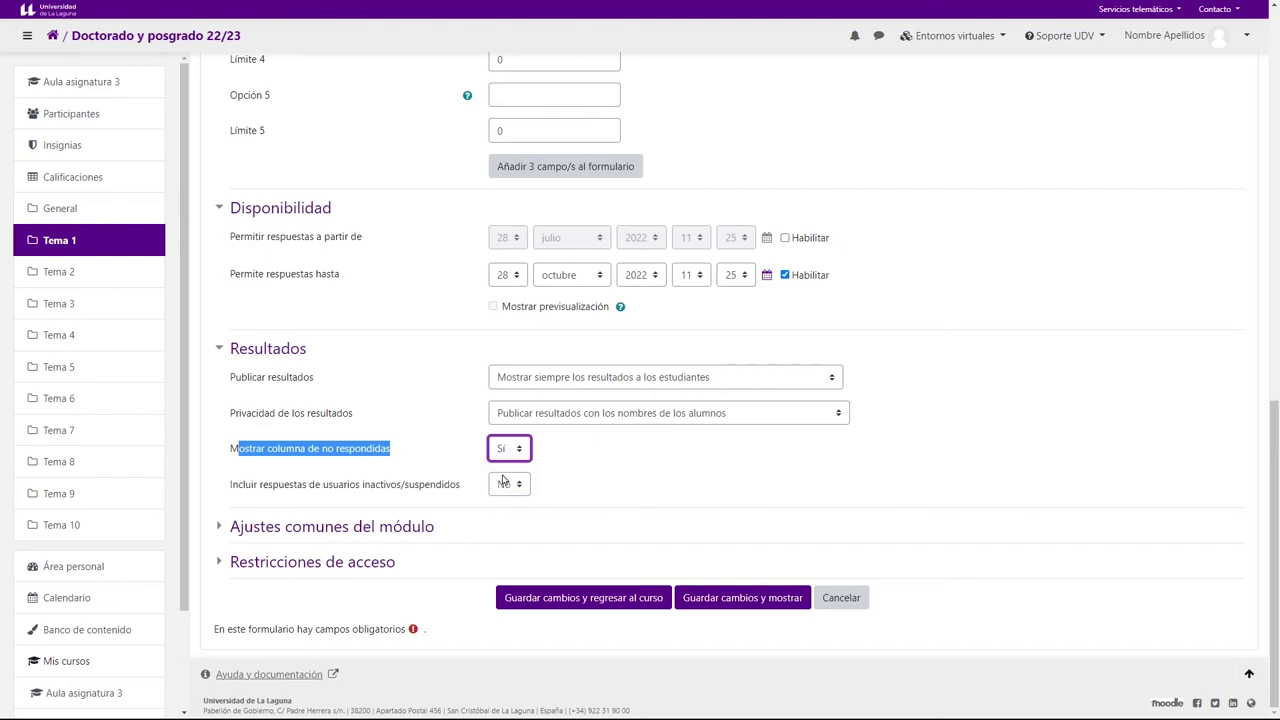
left_click(418, 458)
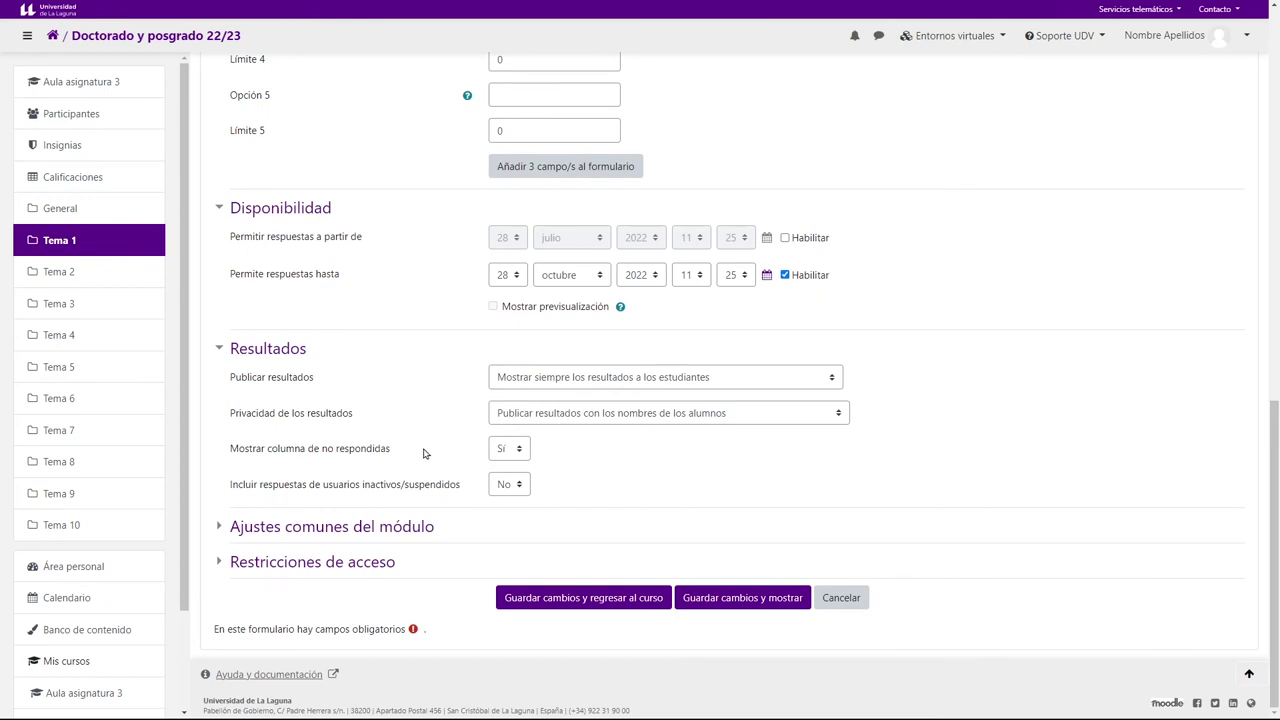
left_click_drag(236, 492, 321, 489)
left_click(383, 487)
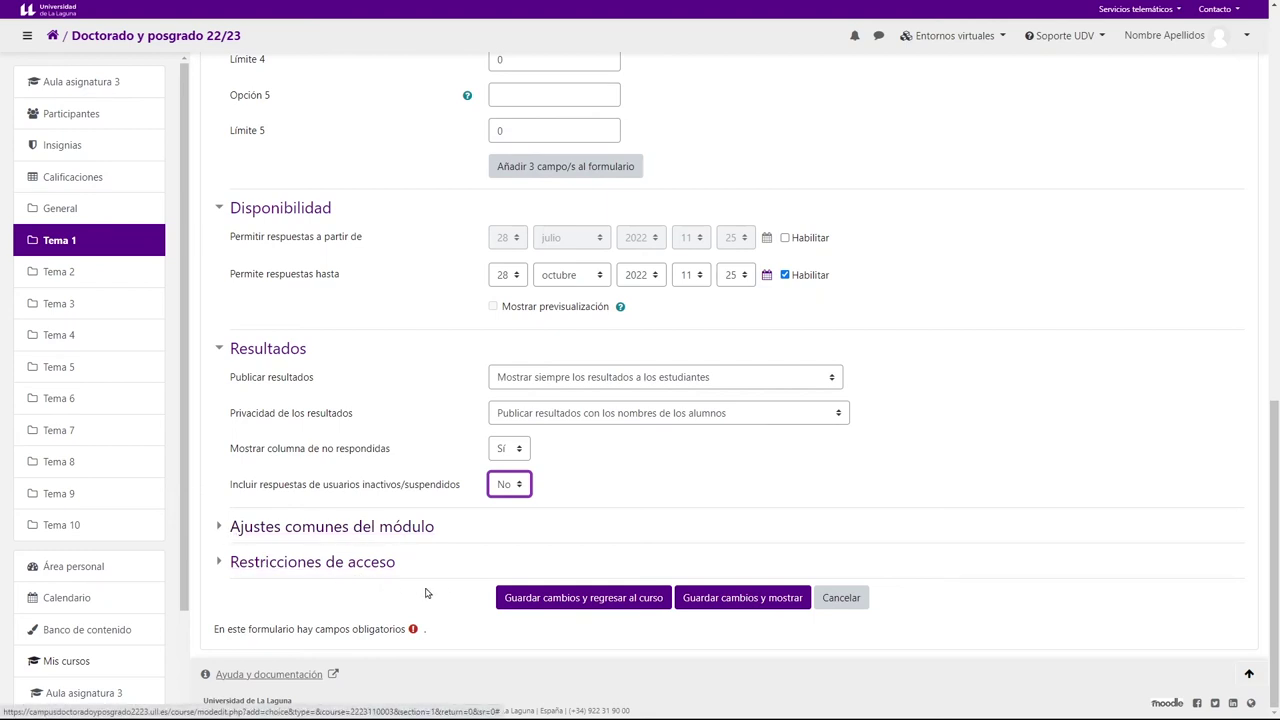
- Save and display the Consulta, then return to Tema 1 on the course page
left_click(724, 598)
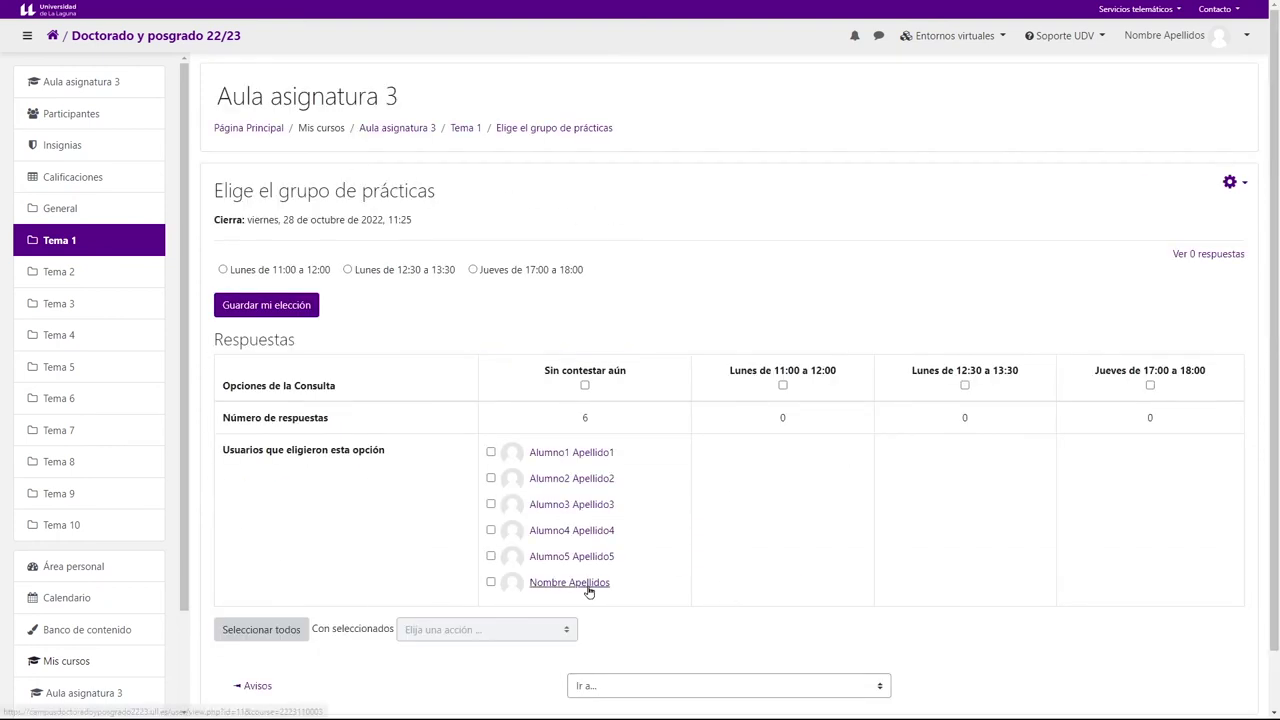
left_click(465, 127)
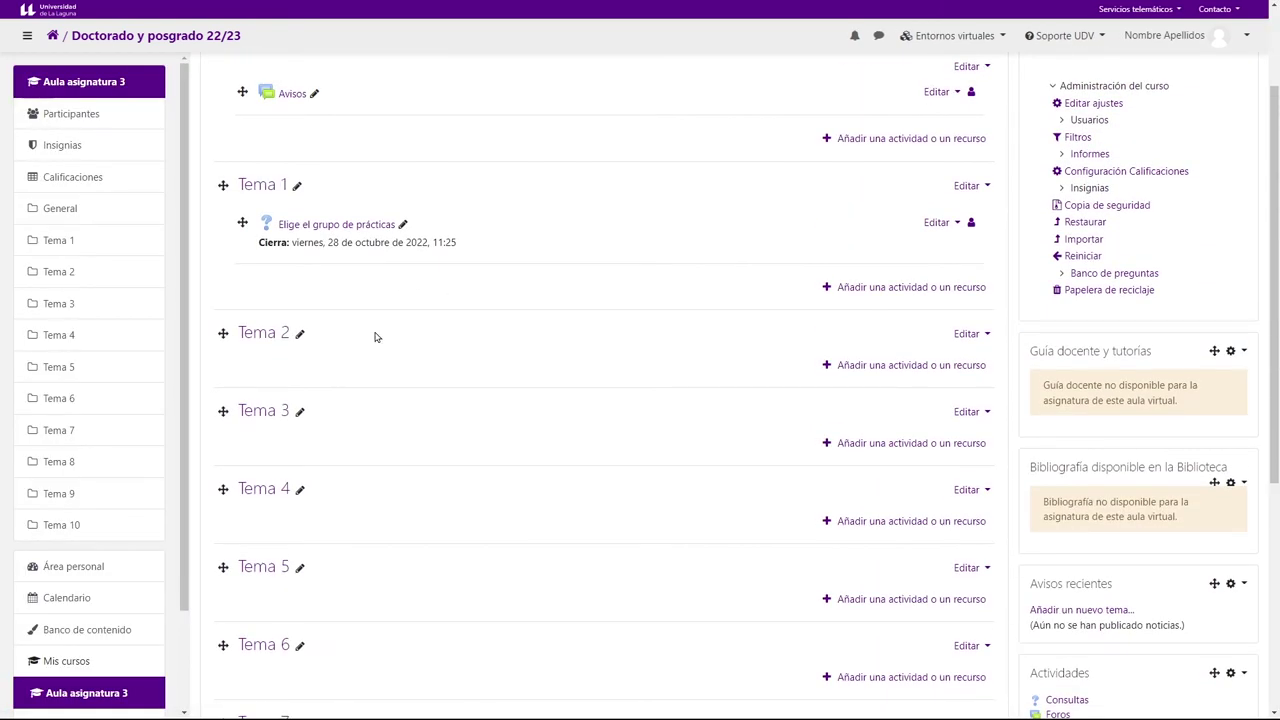
- Open the "Elige el grupo de prácticas" activity and examine the number of responses under each option
left_click(301, 228)
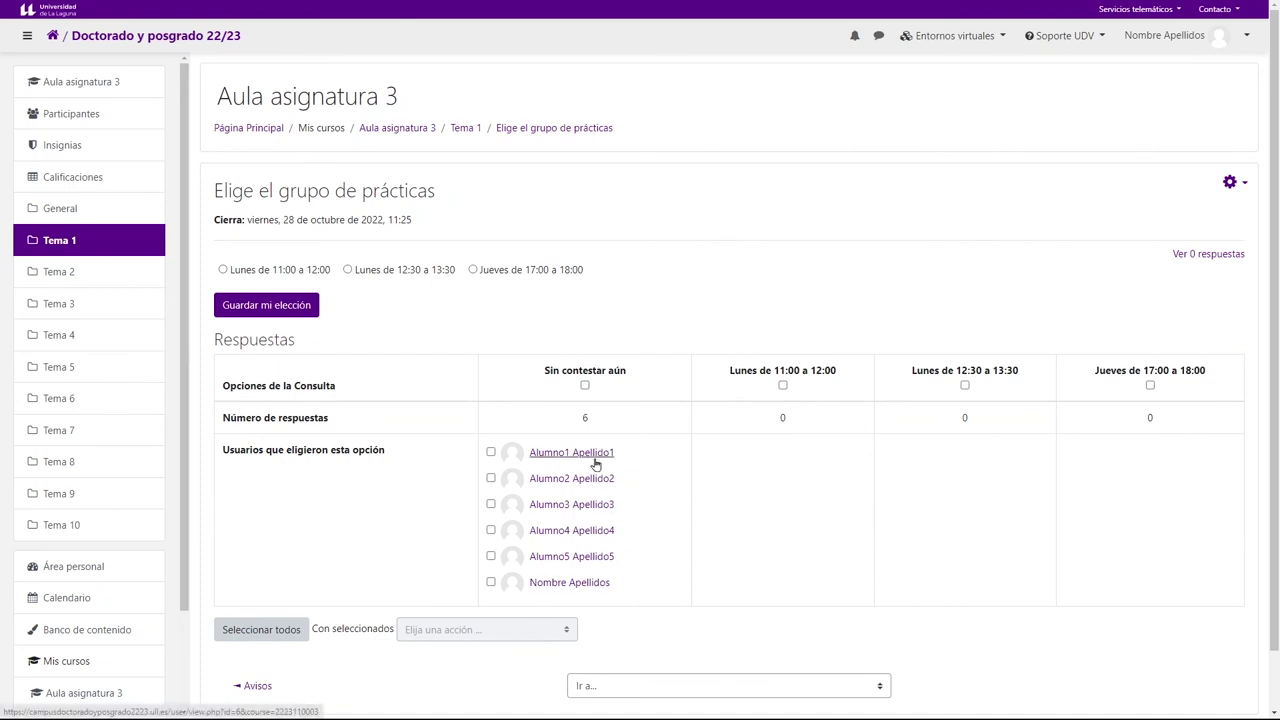
left_click_drag(603, 415, 570, 417)
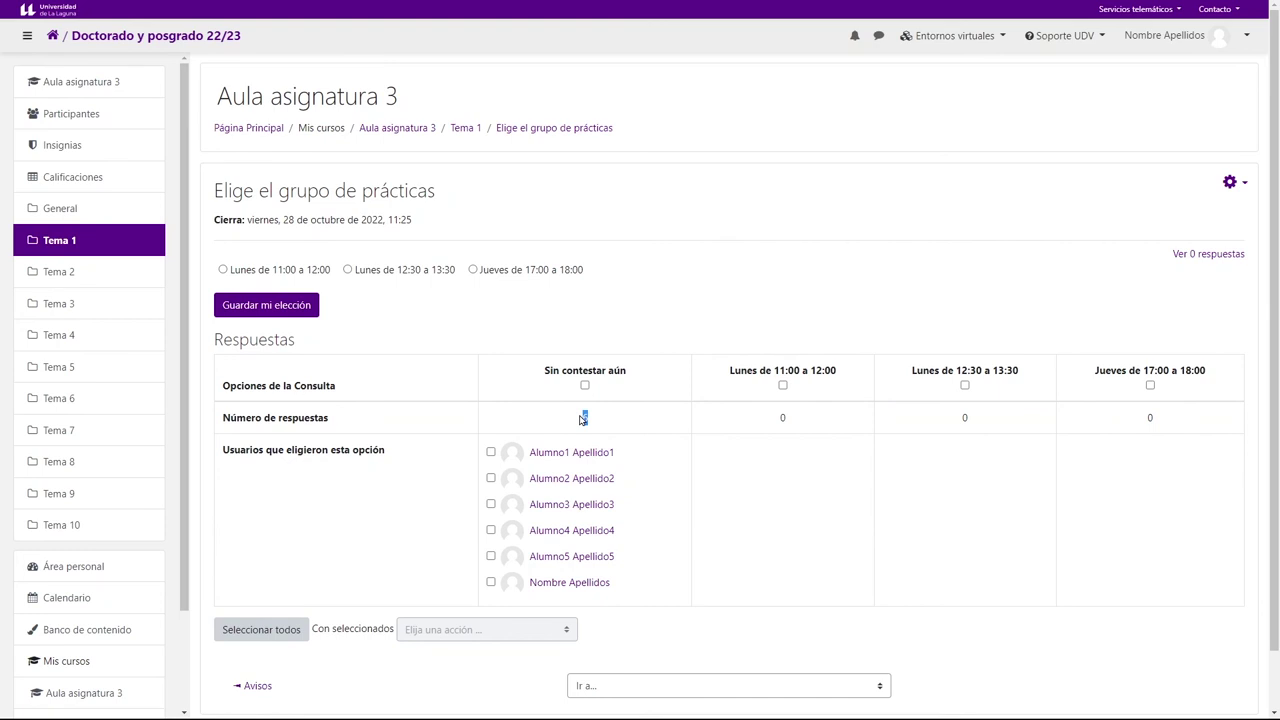
left_click_drag(766, 417, 797, 420)
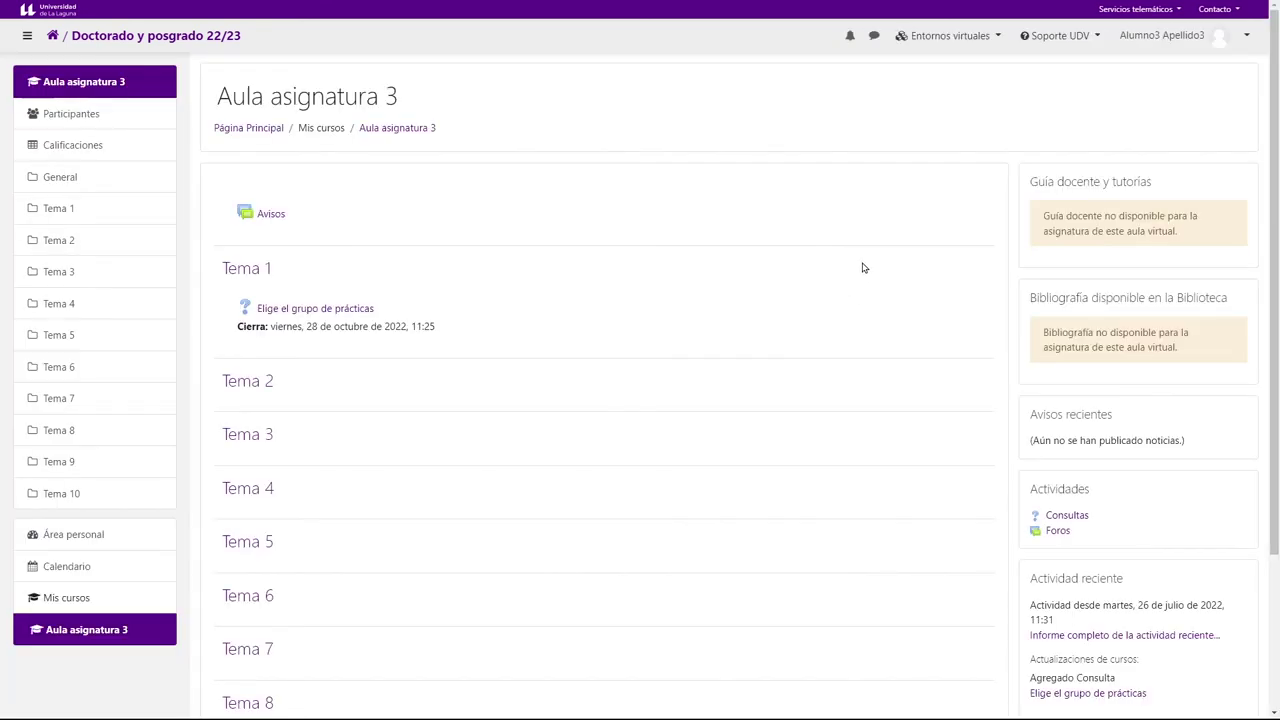
- In the student's session, open "Elige el grupo de prácticas" and save the choice "Jueves de 17:00 a 18:00"
left_click(1143, 37)
left_click(1088, 76)
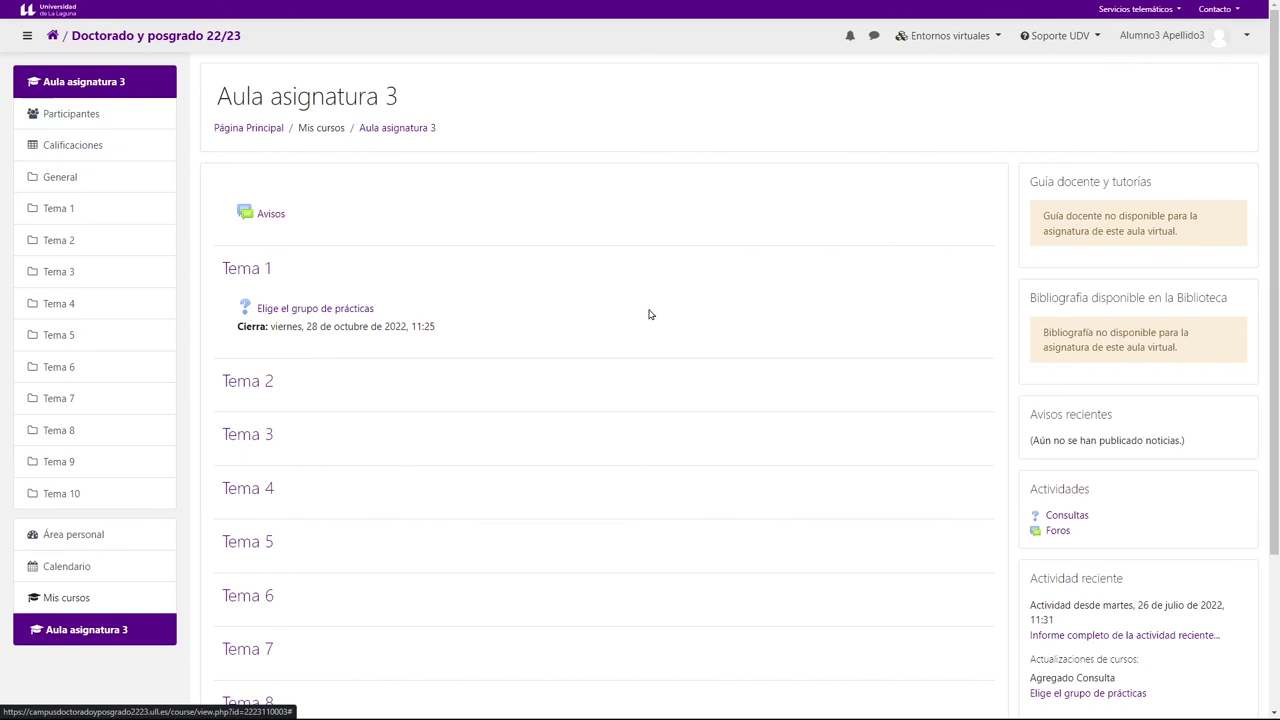
left_click(343, 308)
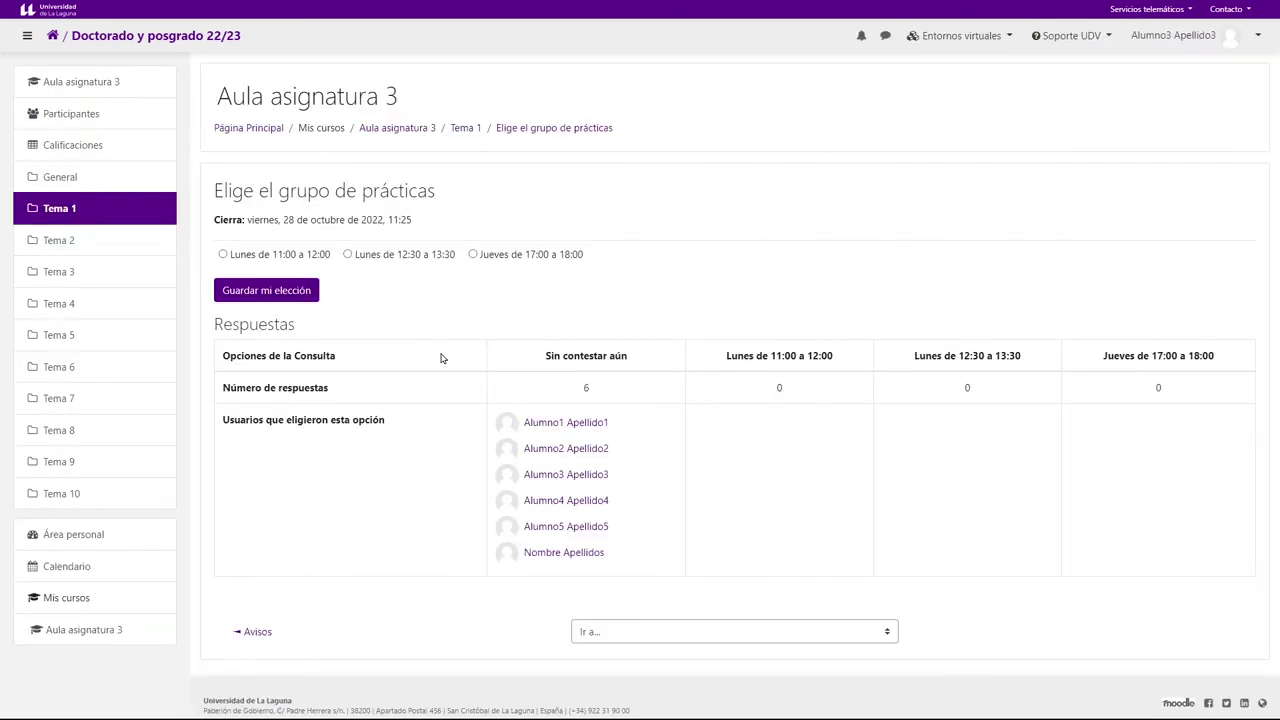
left_click(474, 255)
left_click(289, 291)
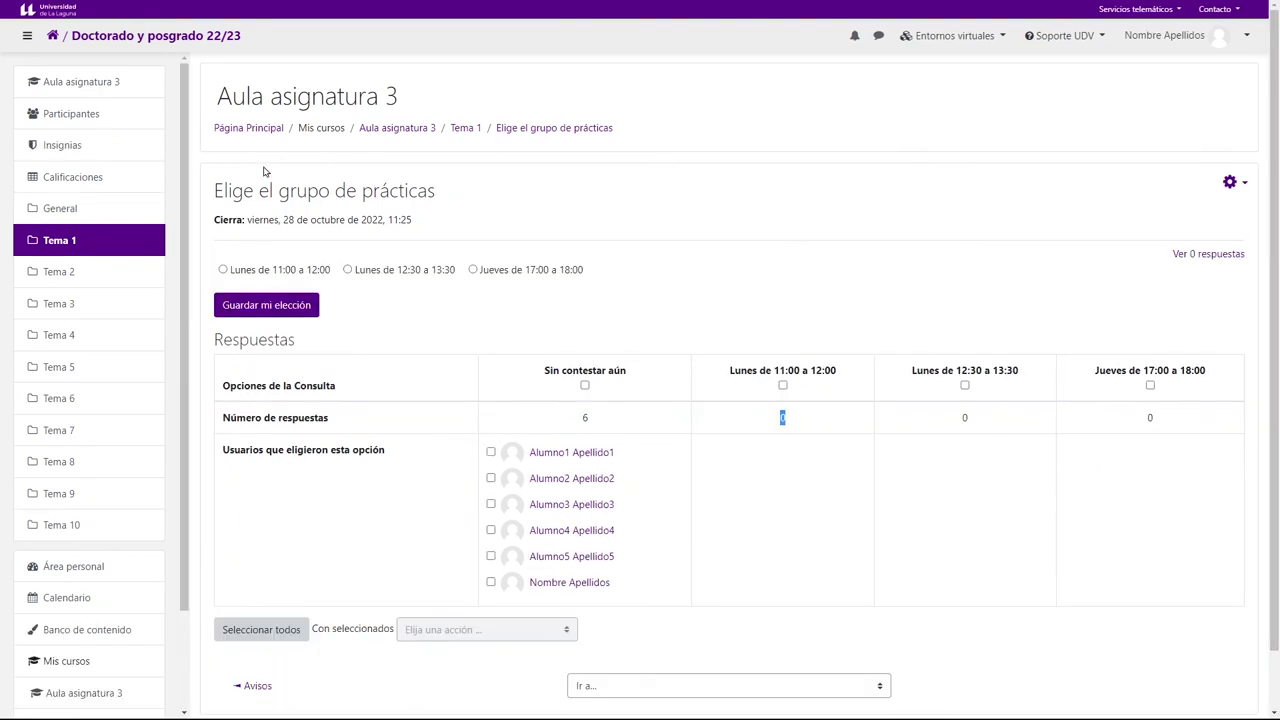
- In the teacher's session, reload the activity, change the student's response to "Lunes de 12:30 a 13:30" and open the full responses page
left_click(550, 131)
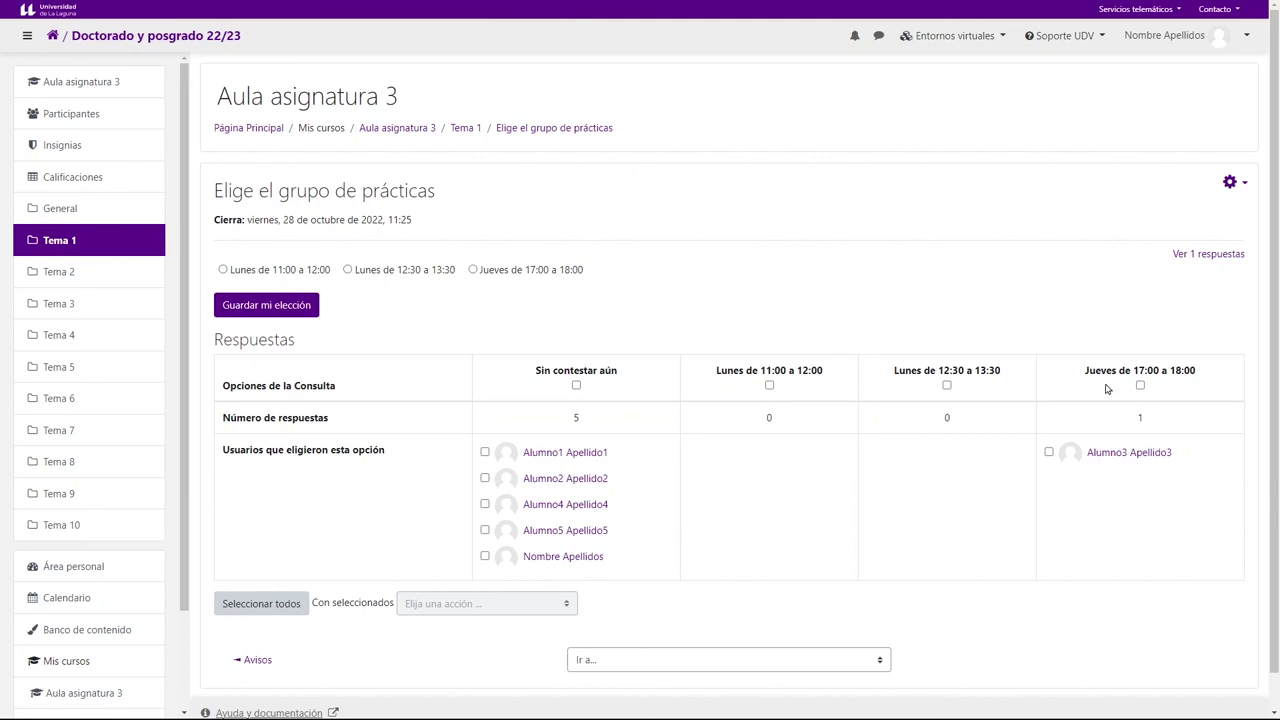
left_click(1048, 456)
scroll(730, 489, "down", 1)
left_click(438, 572)
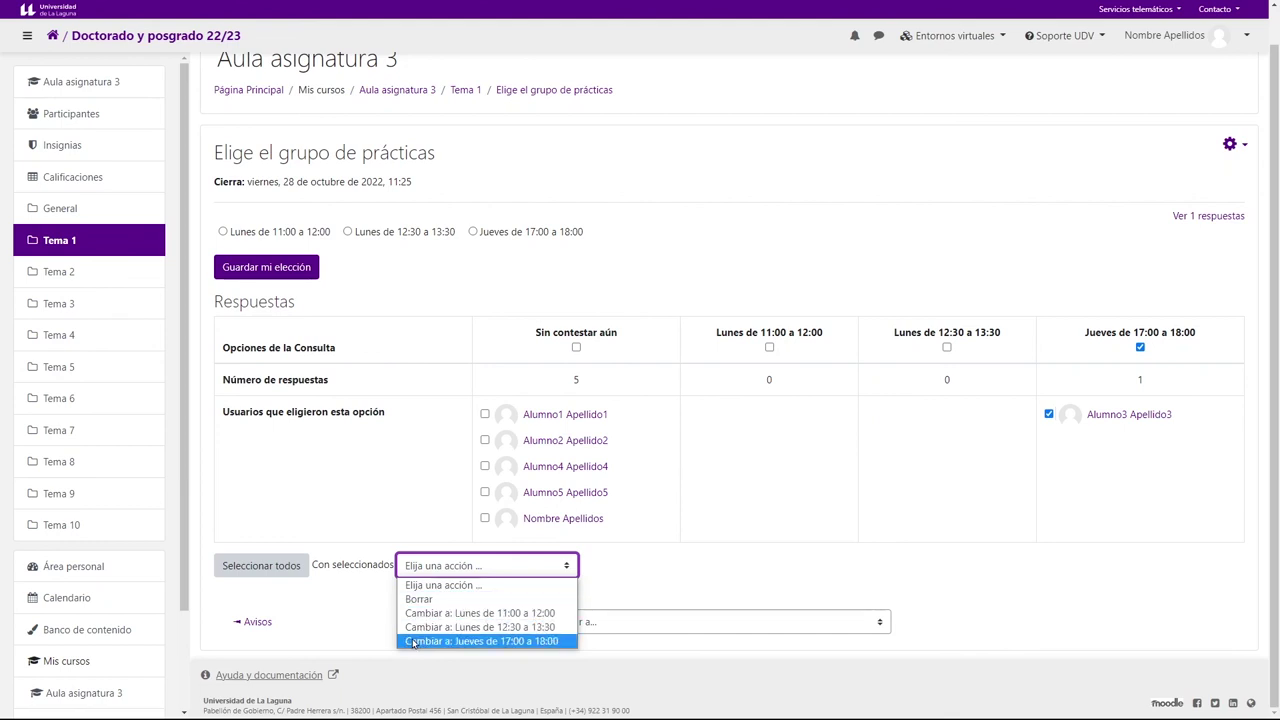
left_click(451, 627)
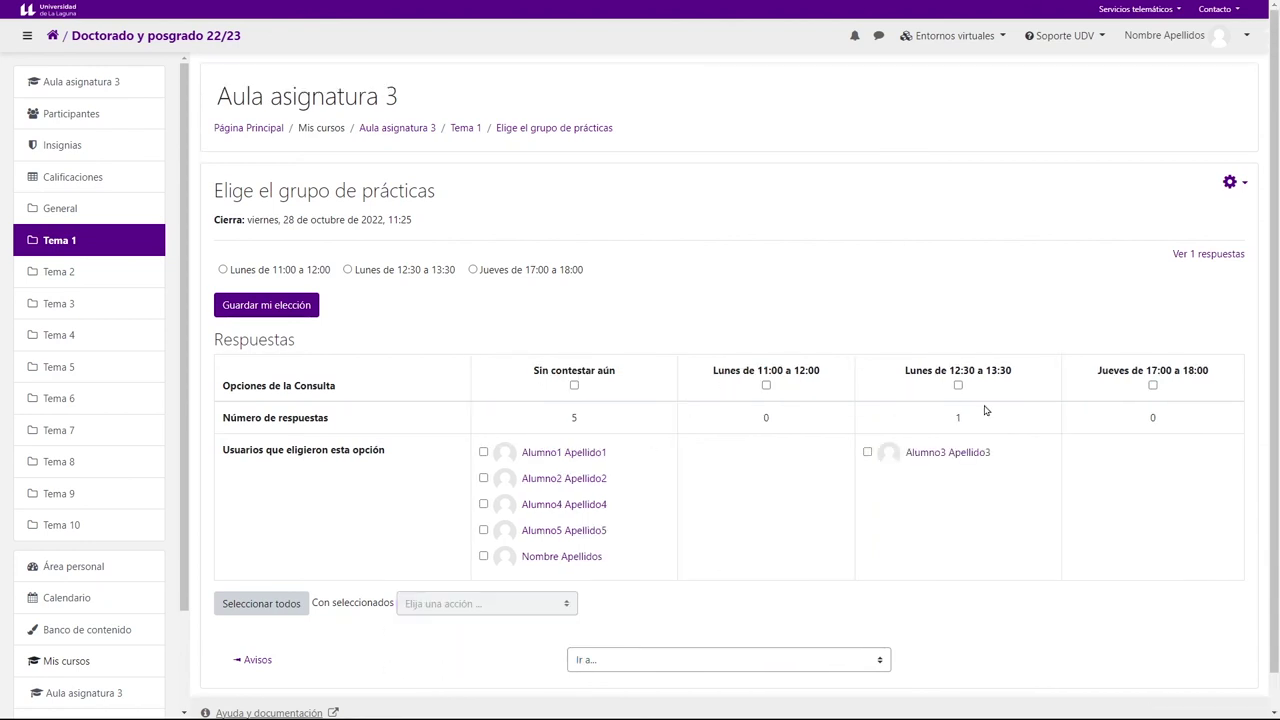
left_click(1199, 258)
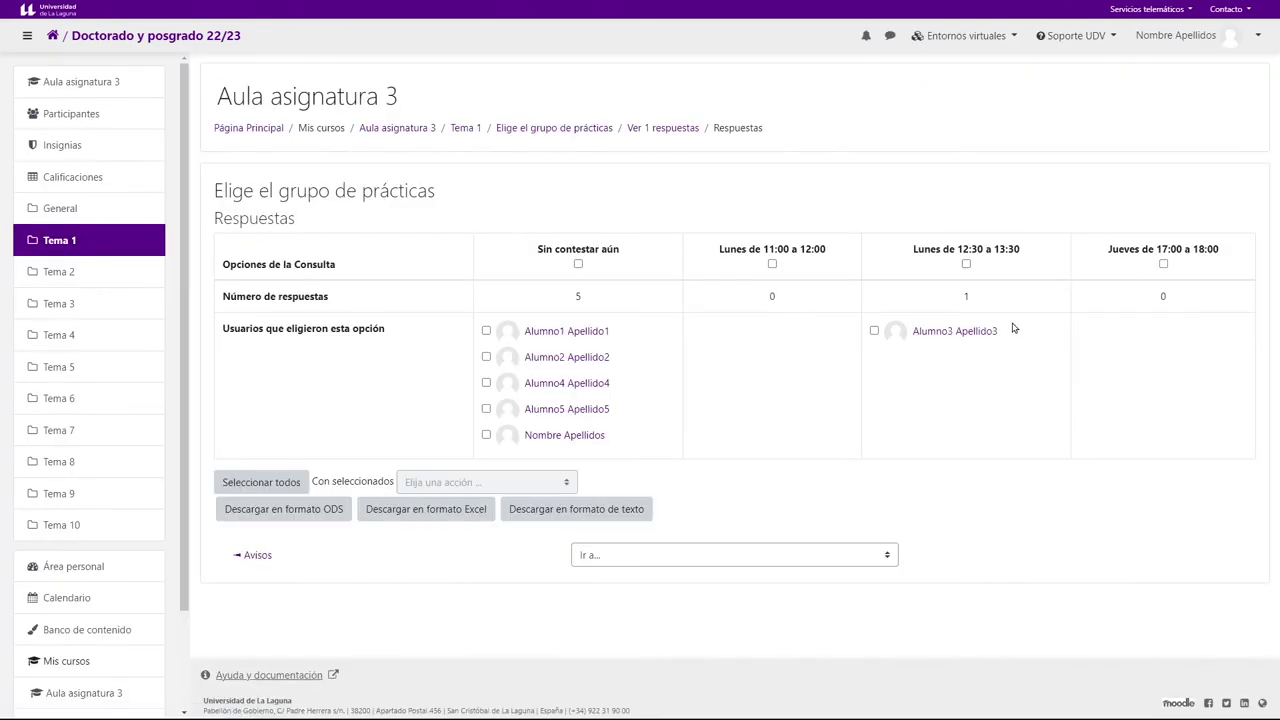